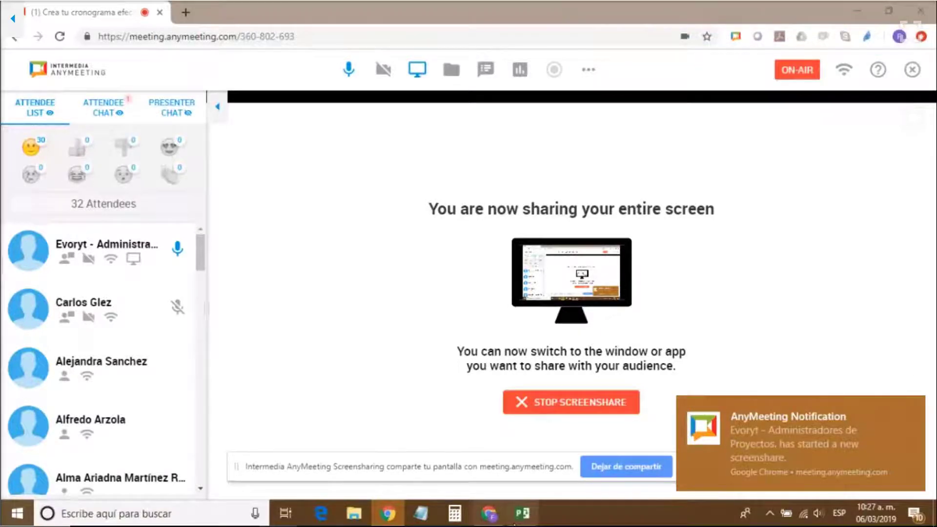
- Switch to Microsoft Project and bring up the Factura electrónica.mpp project
{"action": "left_click", "coordinate": [522, 514]}
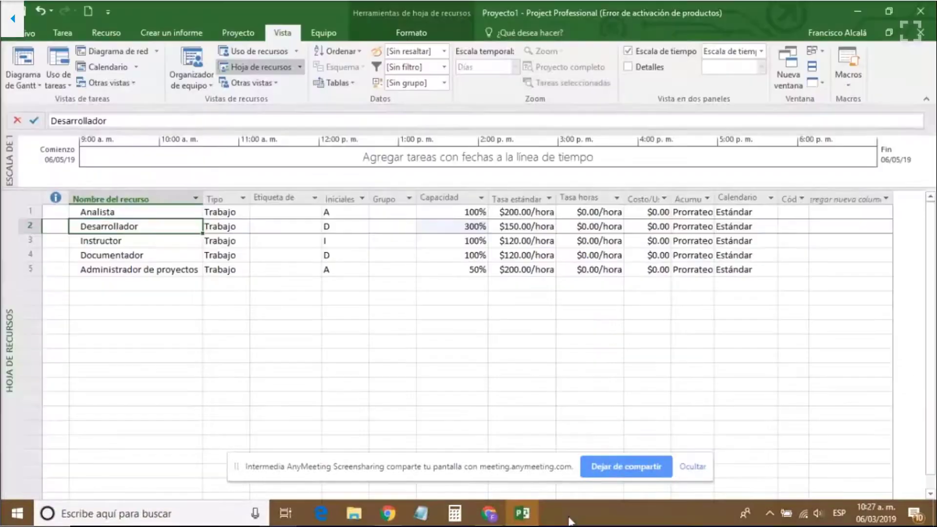
{"action": "key", "text": "alt+Tab"}
{"action": "key", "text": "Tab"}
{"action": "key", "text": "Tab"}
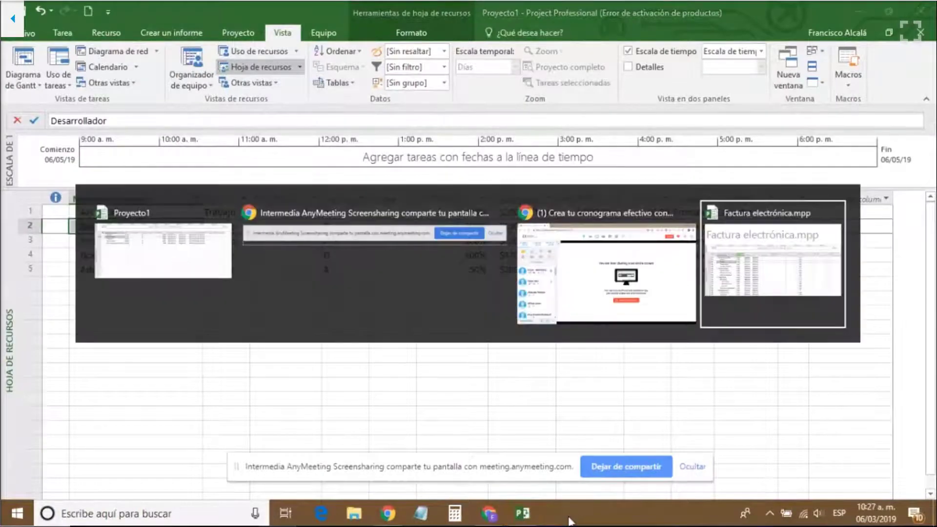
{"action": "key", "text": "Escape"}
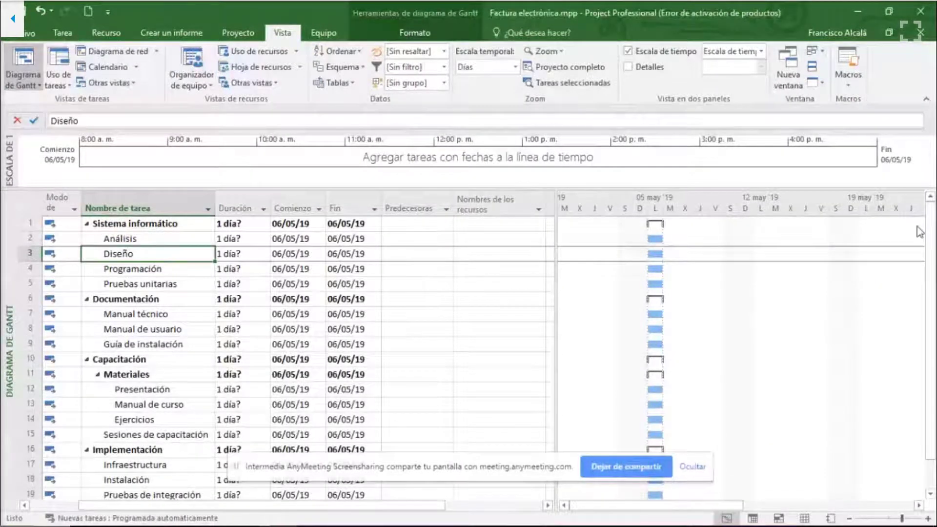
- Review the deliverables Sistema informático, Documentación, Capacitación and Implementación, and the tasks under the first two
{"action": "left_click", "coordinate": [409, 238]}
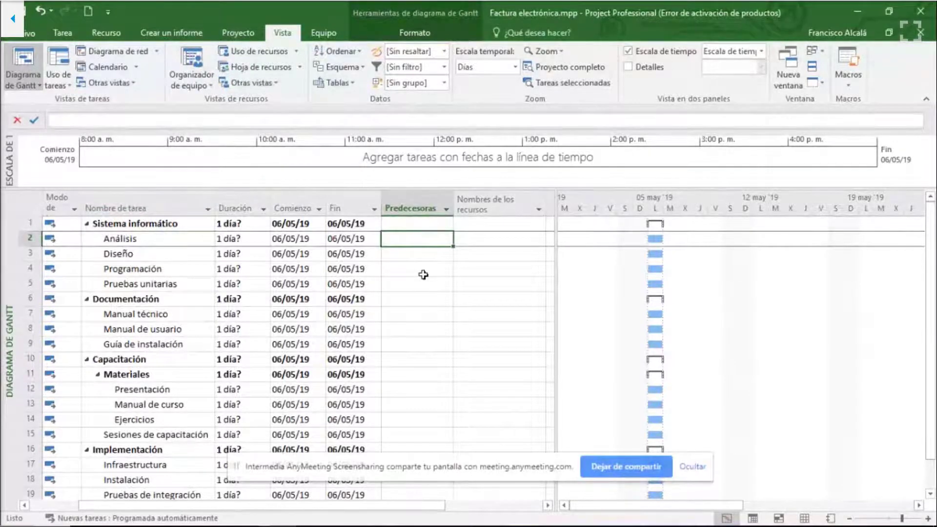
{"action": "left_click", "coordinate": [131, 223]}
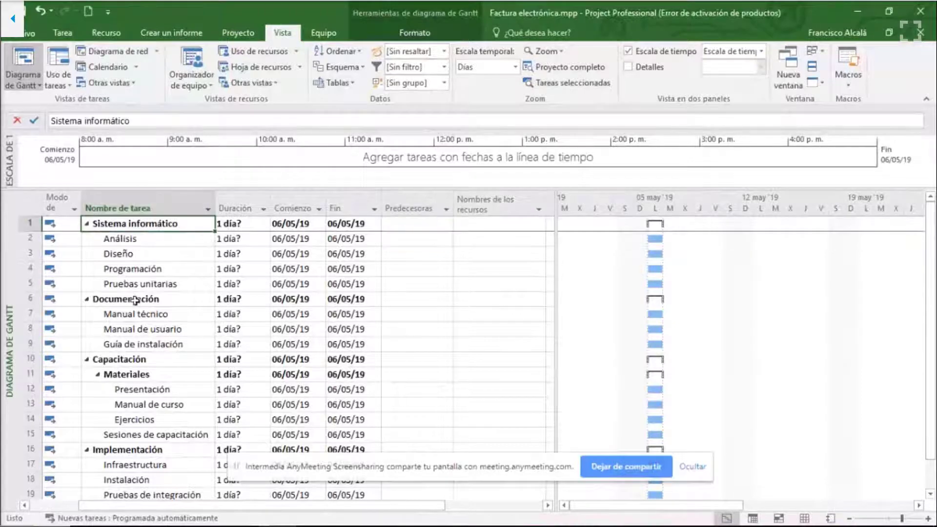
{"action": "left_click", "coordinate": [137, 298]}
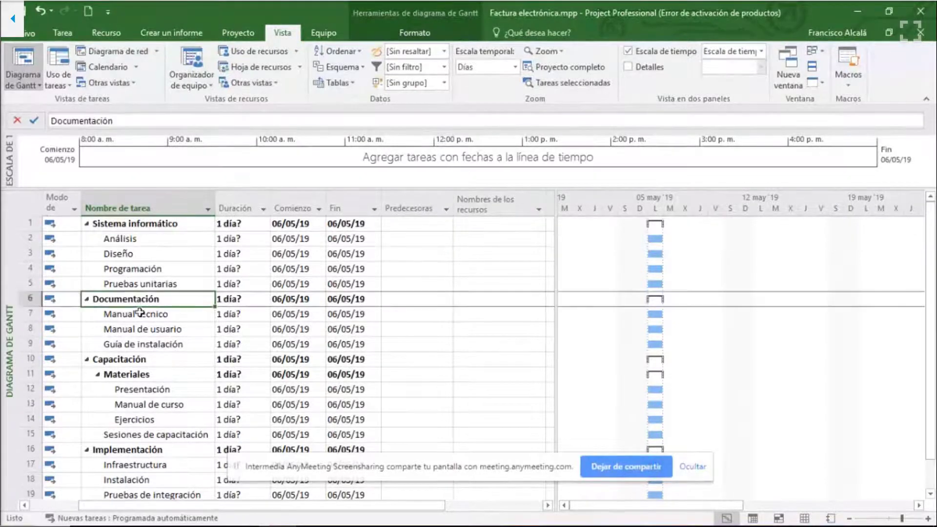
{"action": "left_click", "coordinate": [137, 359]}
{"action": "left_click", "coordinate": [134, 451]}
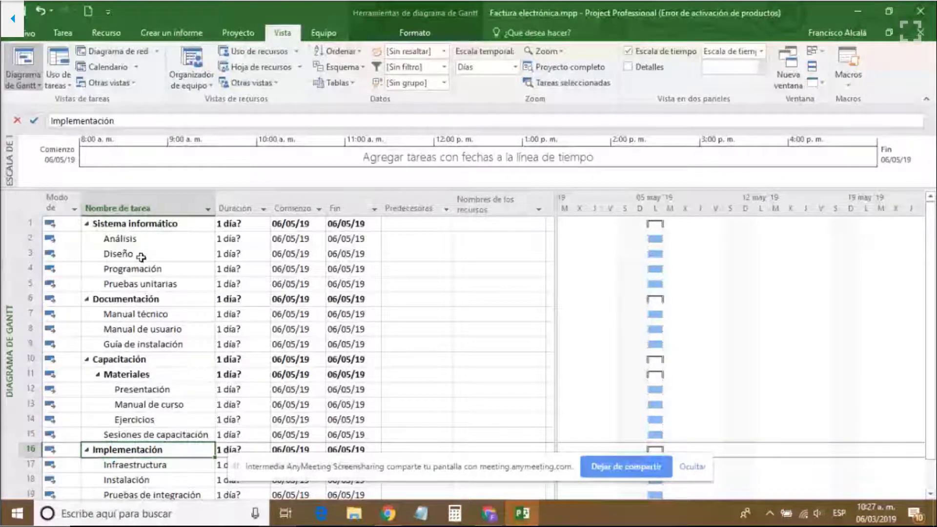
{"action": "left_click_drag", "start_coordinate": [127, 238], "coordinate": [147, 283]}
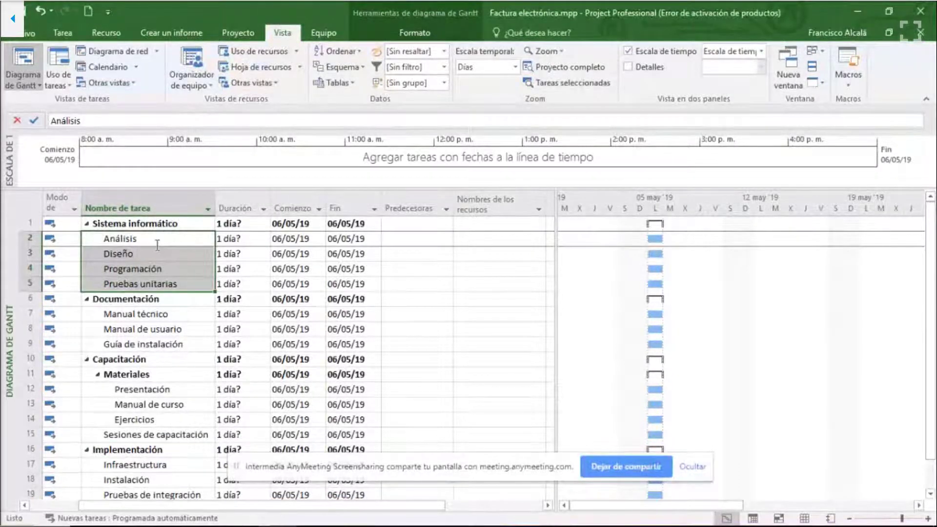
{"action": "left_click", "coordinate": [138, 269]}
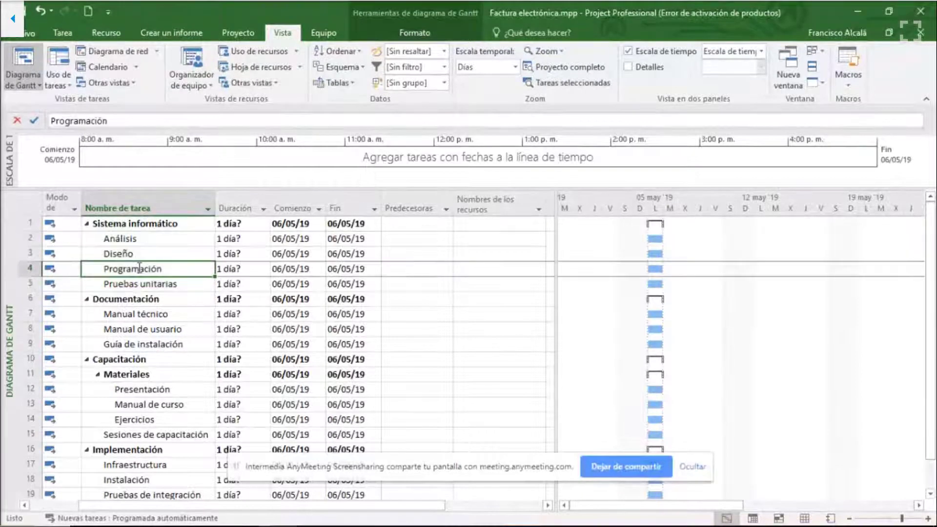
{"action": "left_click", "coordinate": [161, 314]}
{"action": "left_click", "coordinate": [162, 332]}
{"action": "left_click", "coordinate": [162, 343]}
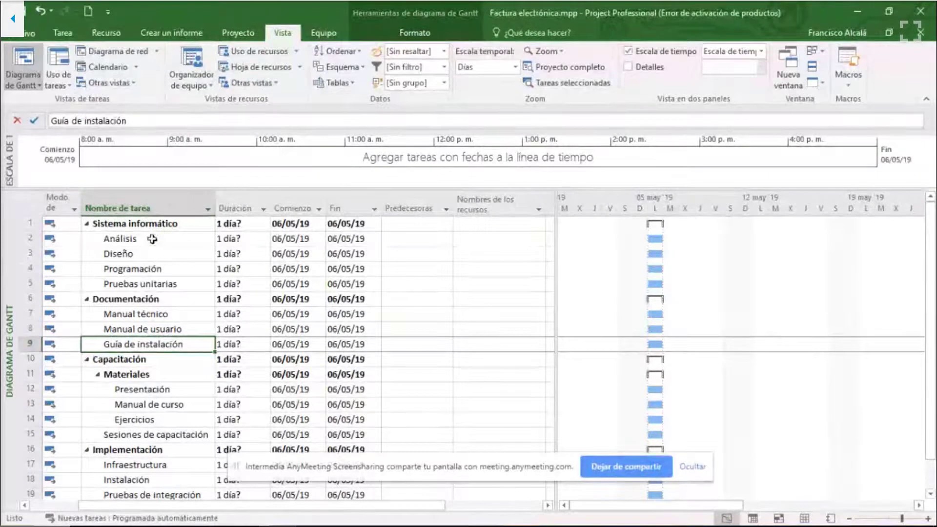
{"action": "left_click_drag", "start_coordinate": [152, 239], "coordinate": [151, 284]}
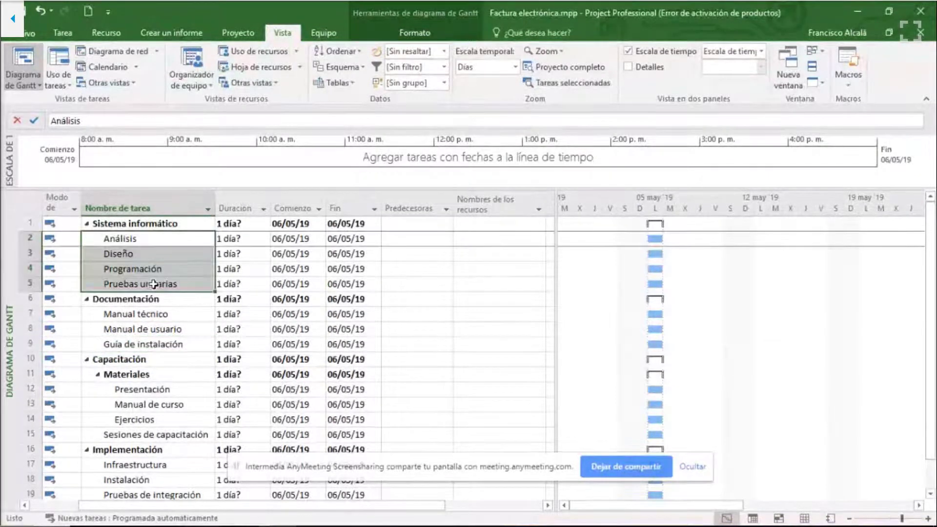
{"action": "left_click", "coordinate": [154, 322]}
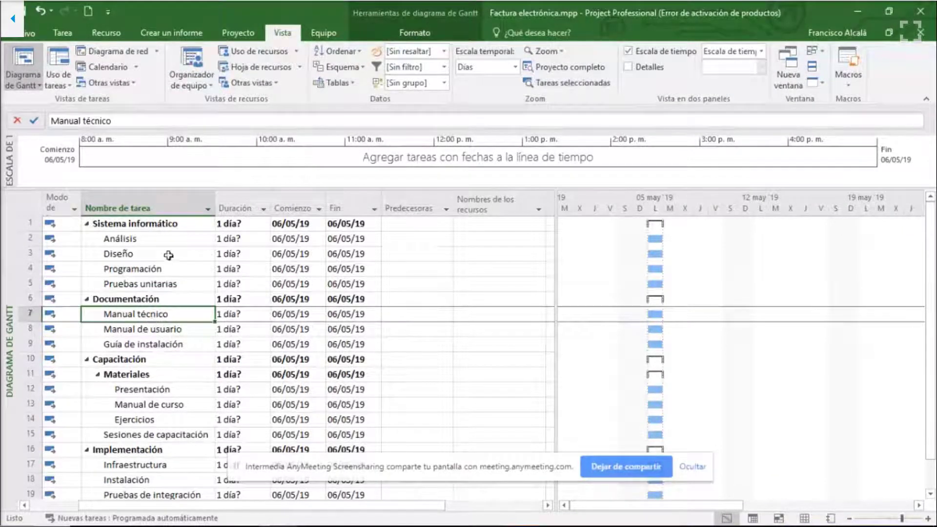
{"action": "left_click", "coordinate": [138, 239]}
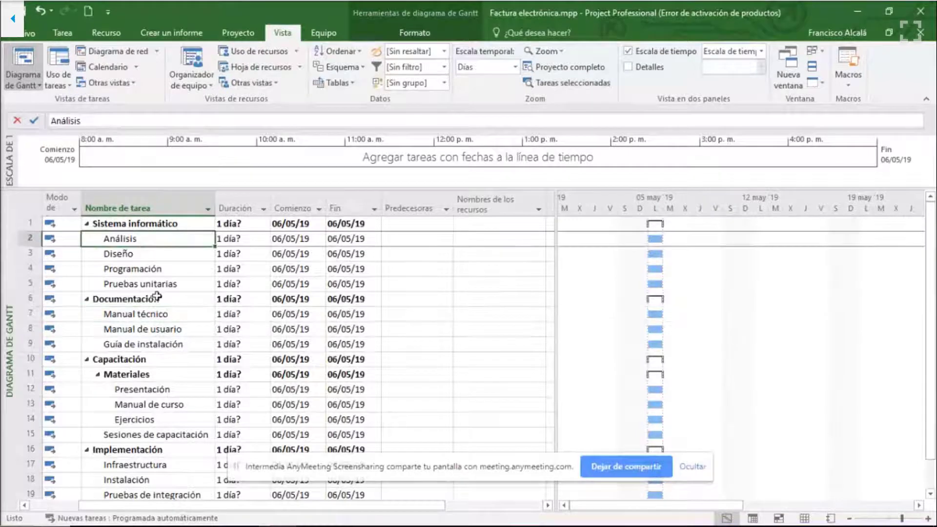
- Insert seven blank task rows above Diseño, directly below Análisis
{"action": "left_click", "coordinate": [147, 254]}
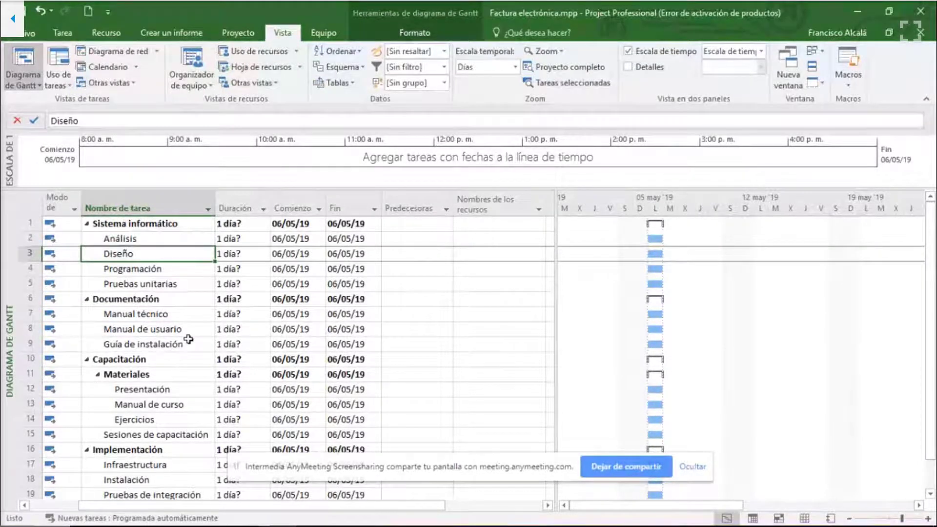
{"action": "key", "text": "Insert"}
{"action": "key", "text": "Insert"}
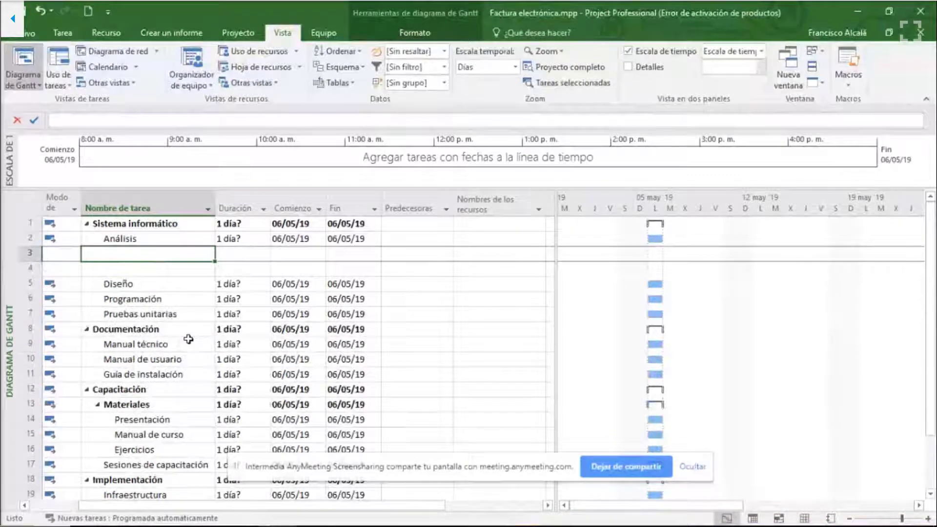
{"action": "key", "text": "Insert"}
{"action": "key", "text": "Insert"}
{"action": "key", "text": "Insert"}
{"action": "key", "text": "Insert"}
{"action": "key", "text": "Insert"}
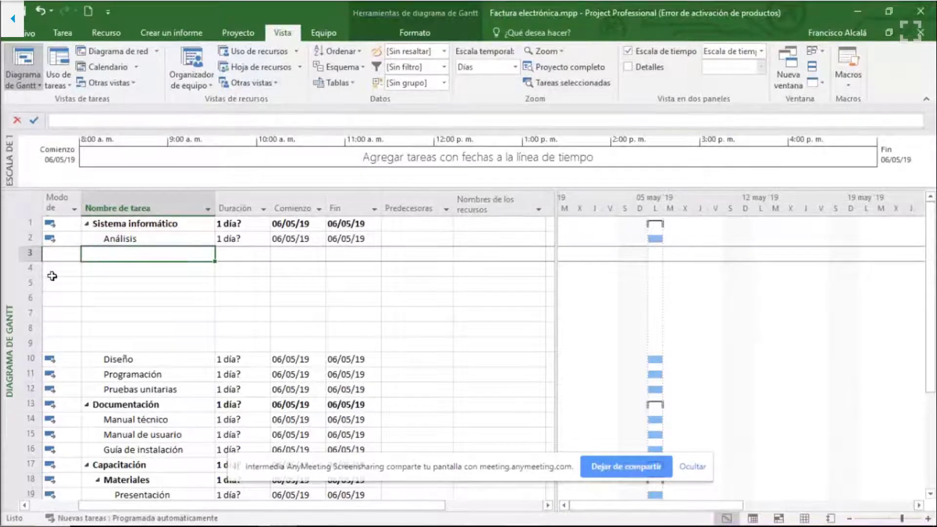
{"action": "right_click", "coordinate": [29, 253]}
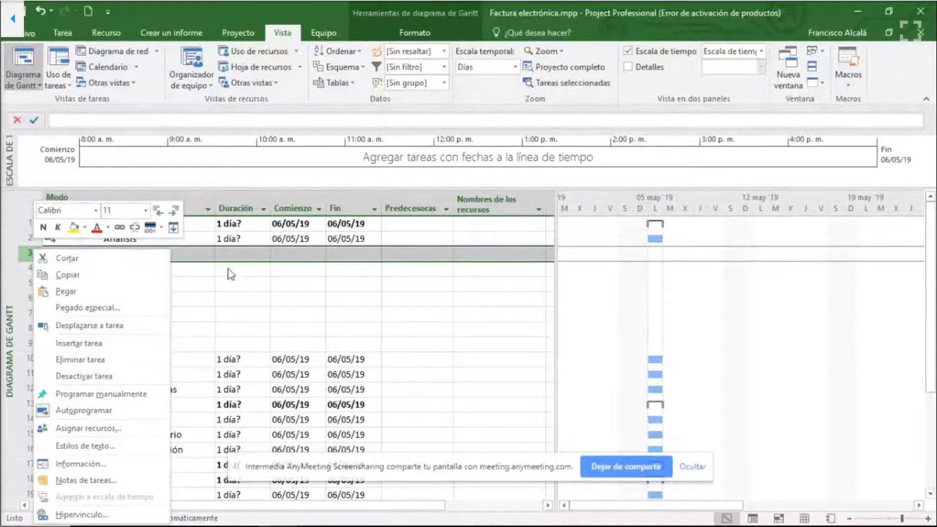
{"action": "key", "text": "Escape"}
- Enter the task "Identificar interesados a entrevistar" in row 3 and widen the task name column to fit it on one line
{"action": "left_click", "coordinate": [193, 251]}
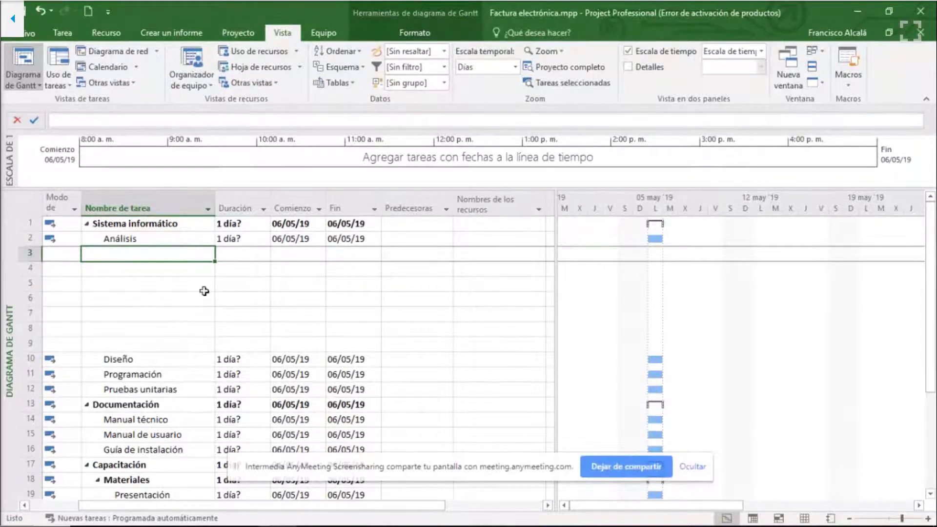
{"action": "type", "text": "Identi"}
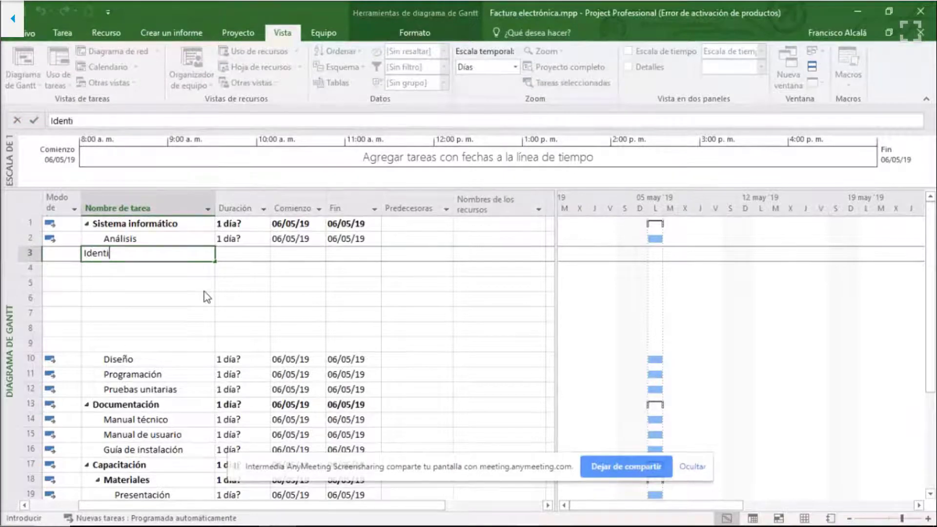
{"action": "type", "text": "ficar interesad"}
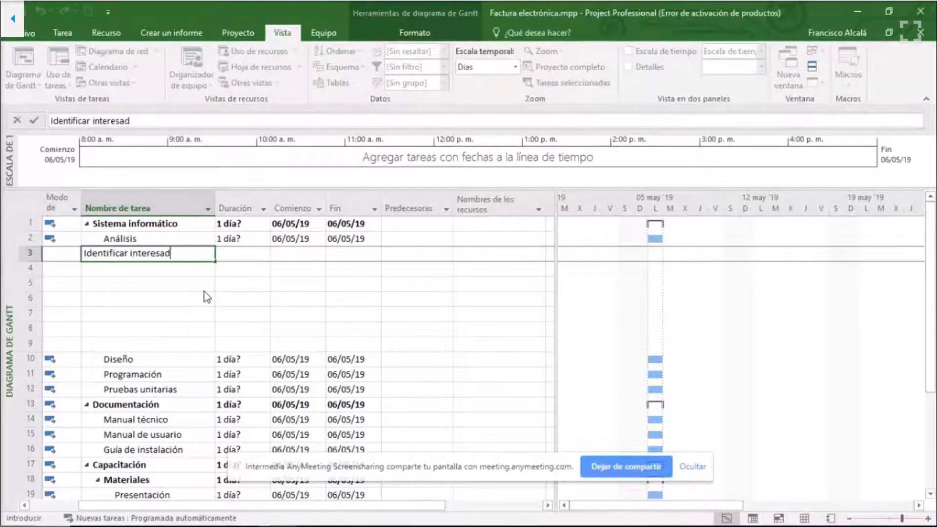
{"action": "type", "text": "os a entrevistar"}
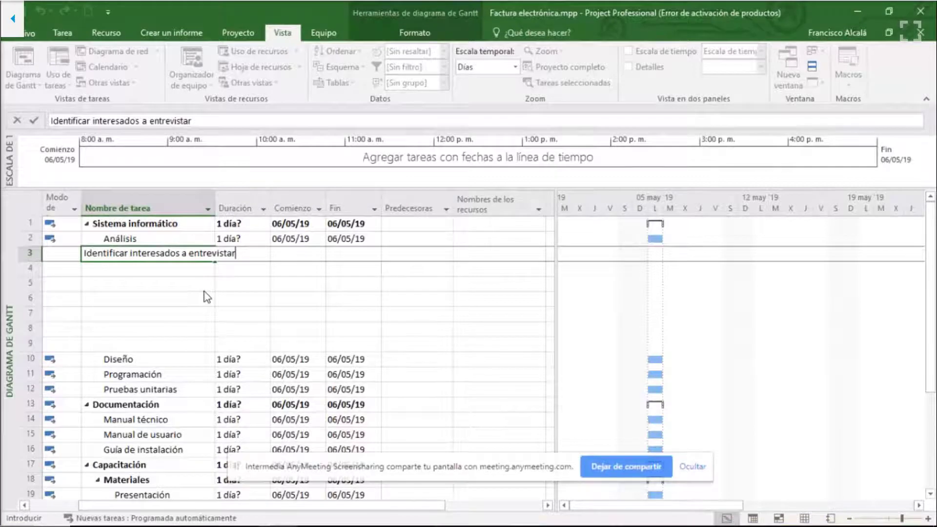
{"action": "key", "text": "Return"}
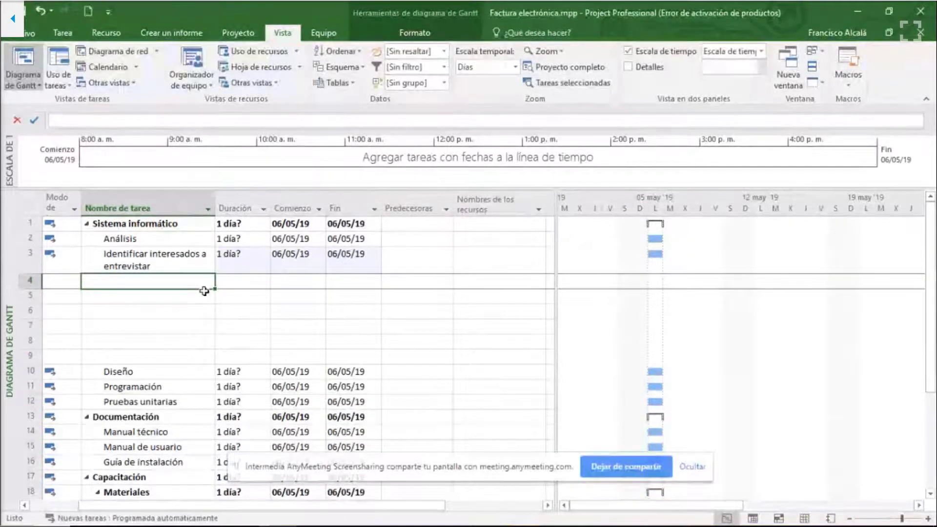
{"action": "left_click_drag", "start_coordinate": [216, 203], "coordinate": [286, 203]}
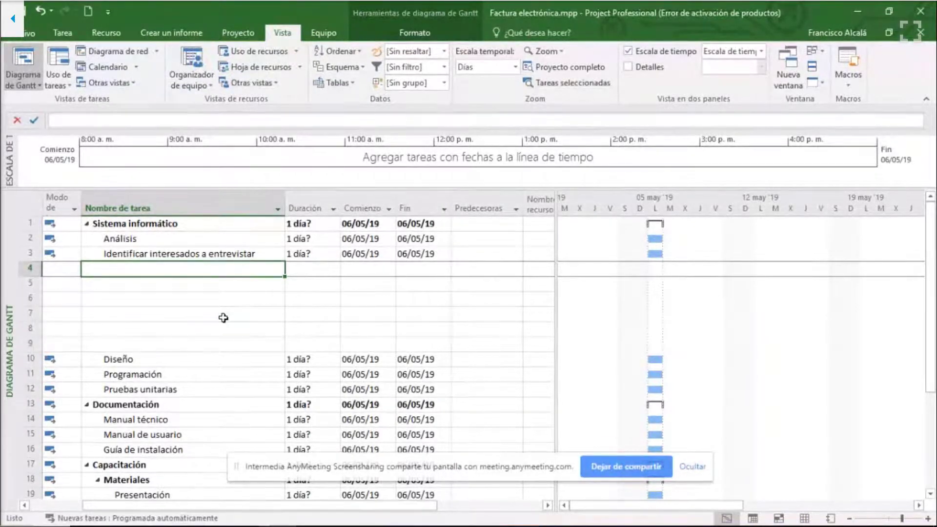
- Enter the task "Elaborar calendario de entrevistas" in row 4
{"action": "type", "text": "C"}
{"action": "key", "text": "BackSpace"}
{"action": "type", "text": "E"}
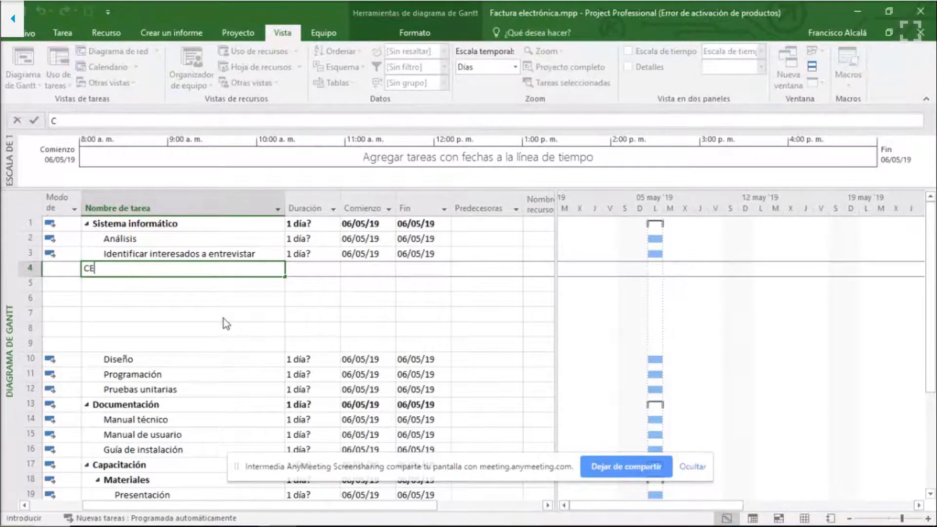
{"action": "type", "text": "Iab"}
{"action": "key", "text": "BackSpace"}
{"action": "key", "text": "BackSpace"}
{"action": "key", "text": "BackSpace"}
{"action": "key", "text": "BackSpace"}
{"action": "key", "text": "BackSpace"}
{"action": "type", "text": "Elaborar calendario de en"}
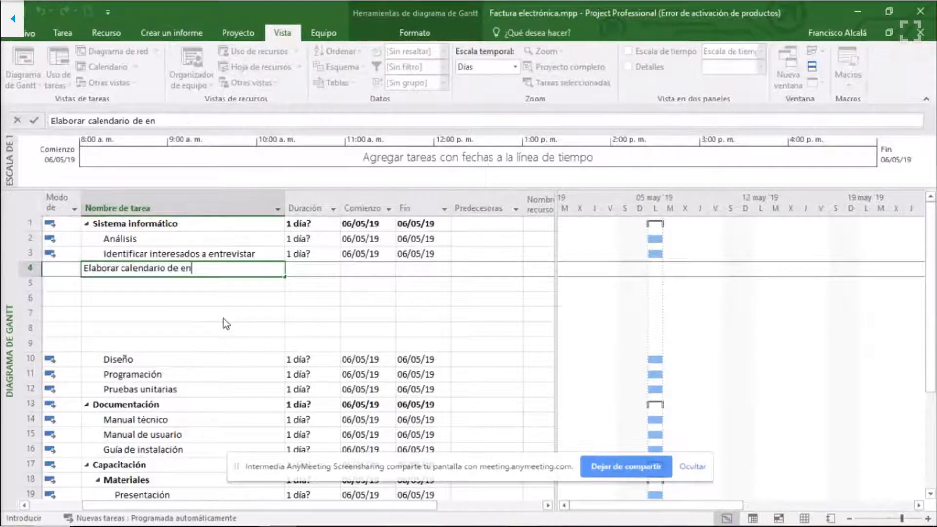
{"action": "type", "text": "trevistas"}
{"action": "key", "text": "Return"}
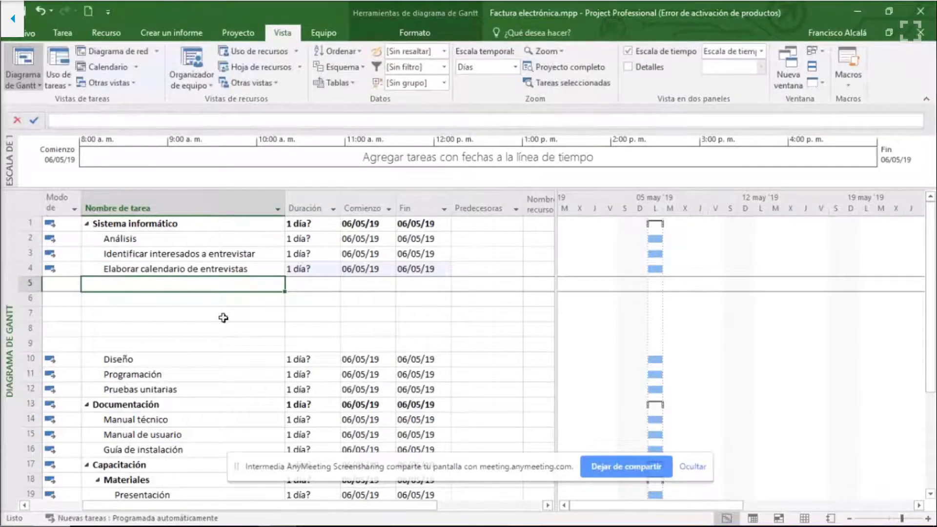
- Enter the tasks "Realizar entrevistas" and "Documentar información del análisis" in rows 5 and 6
{"action": "type", "text": "Realizar ent"}
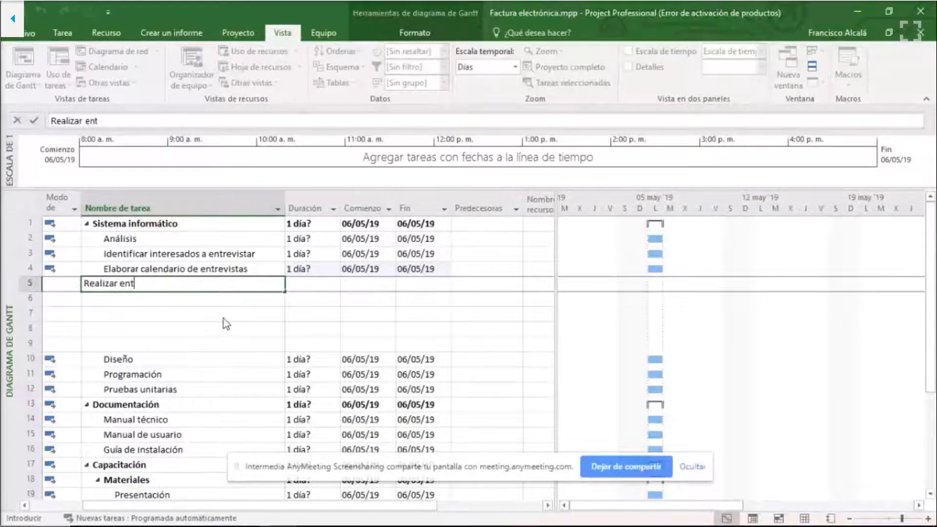
{"action": "type", "text": "revistas"}
{"action": "key", "text": "Return"}
{"action": "type", "text": "D"}
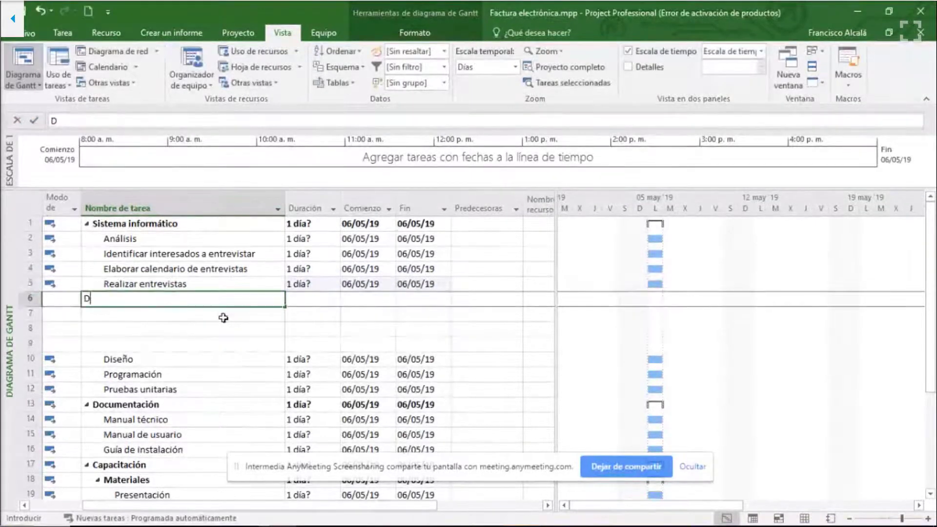
{"action": "type", "text": "ocumentar"}
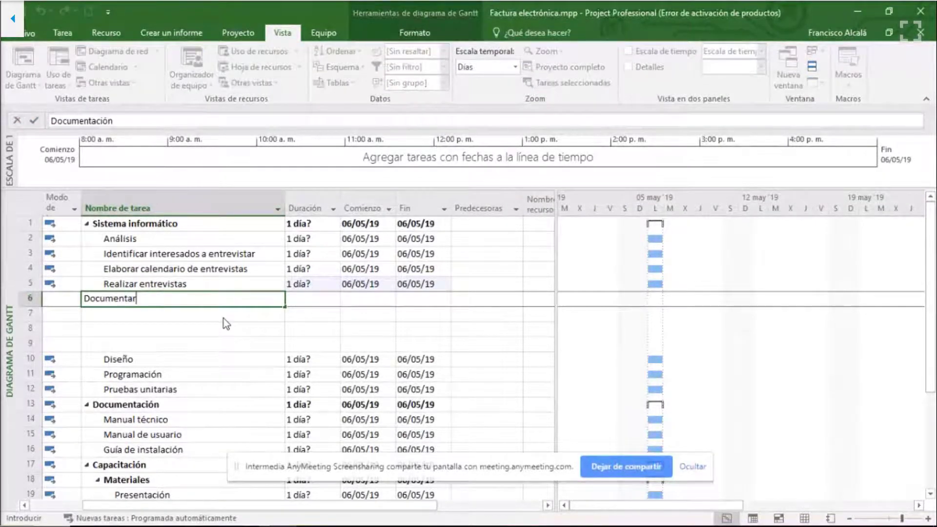
{"action": "type", "text": " información del análisis"}
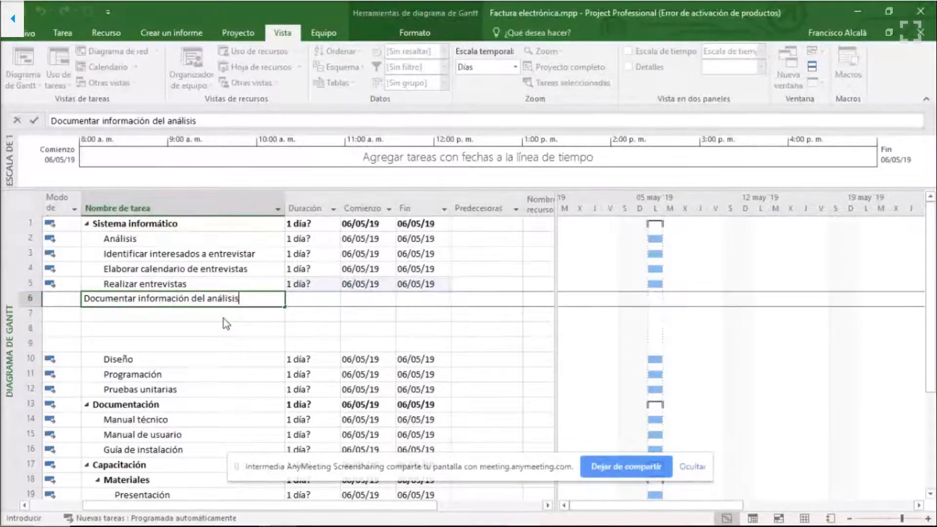
{"action": "key", "text": "Return"}
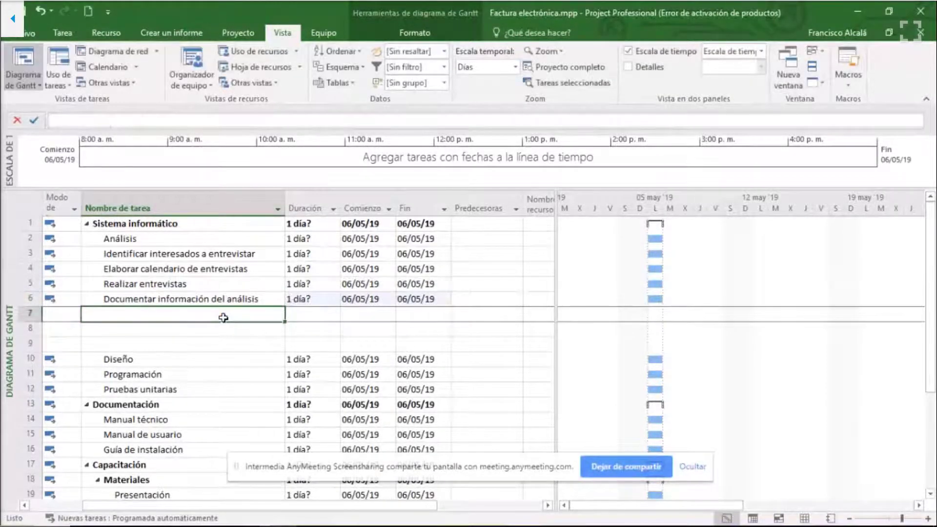
- Enter the task "Analizar la información recopilada" in row 7
{"action": "type", "text": "Analizar l"}
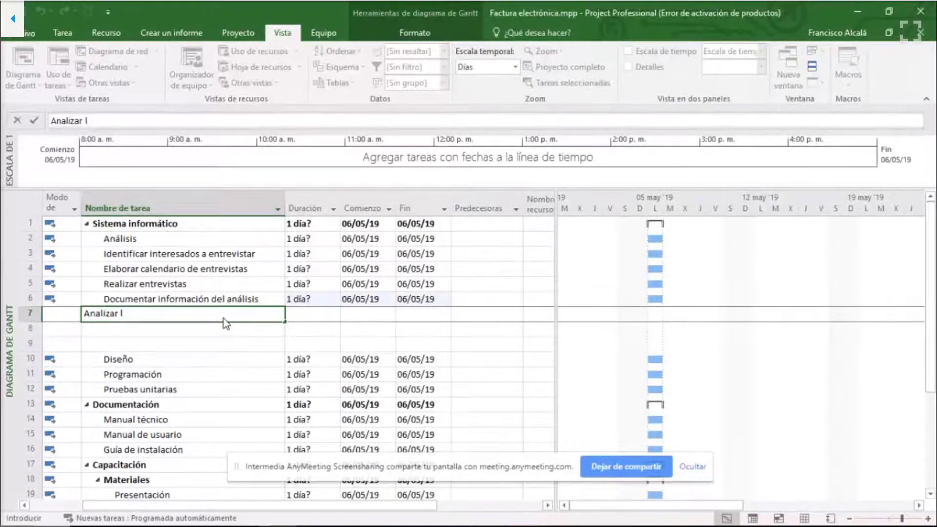
{"action": "type", "text": "a información re"}
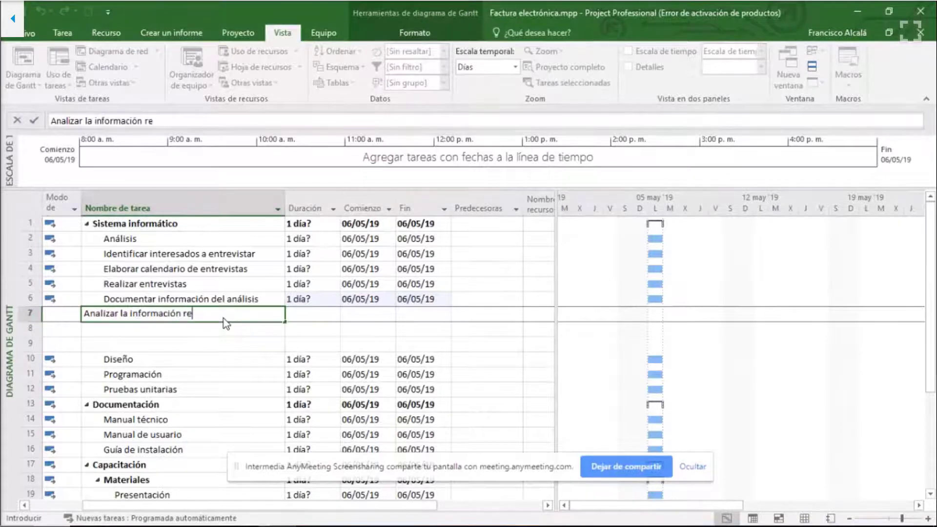
{"action": "type", "text": "copilada"}
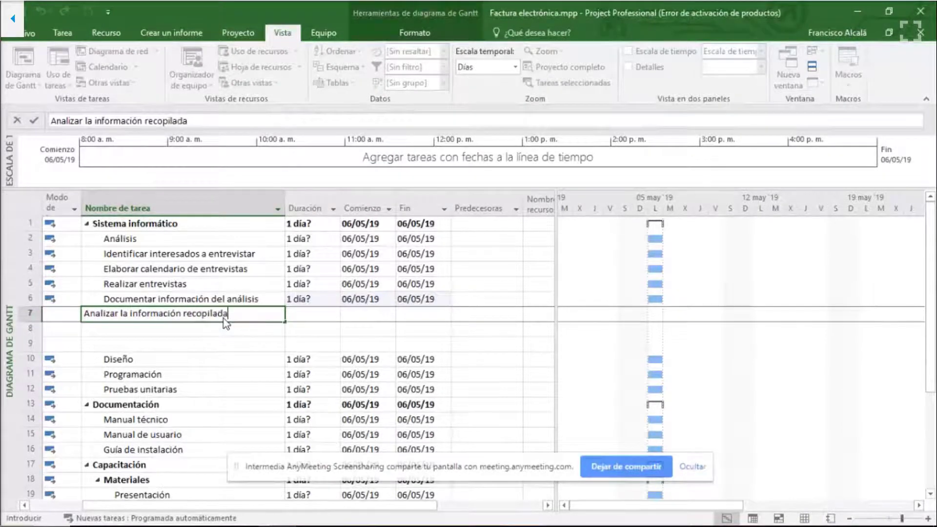
{"action": "key", "text": "Return"}
- Enter the tasks "Documentar el análisis" and "Análisis terminado" in rows 8 and 9
{"action": "type", "text": "Documentar "}
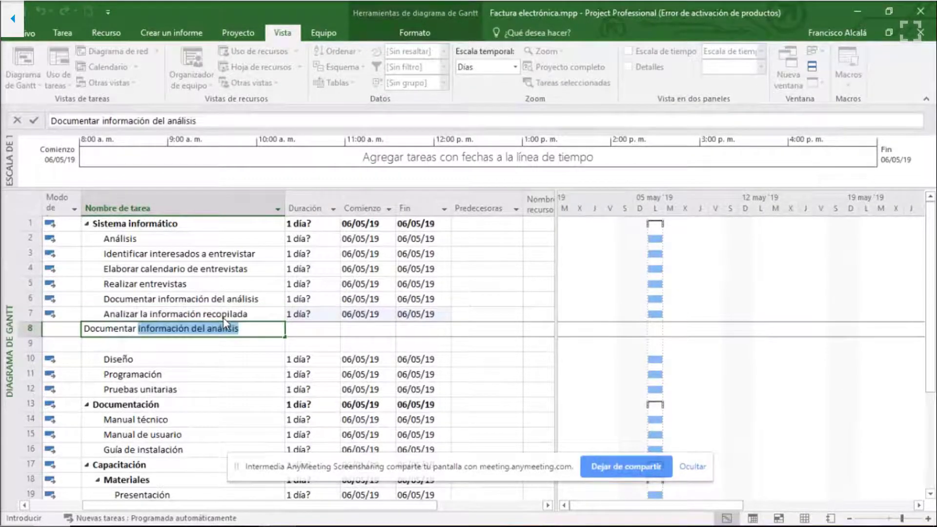
{"action": "type", "text": "el análisis"}
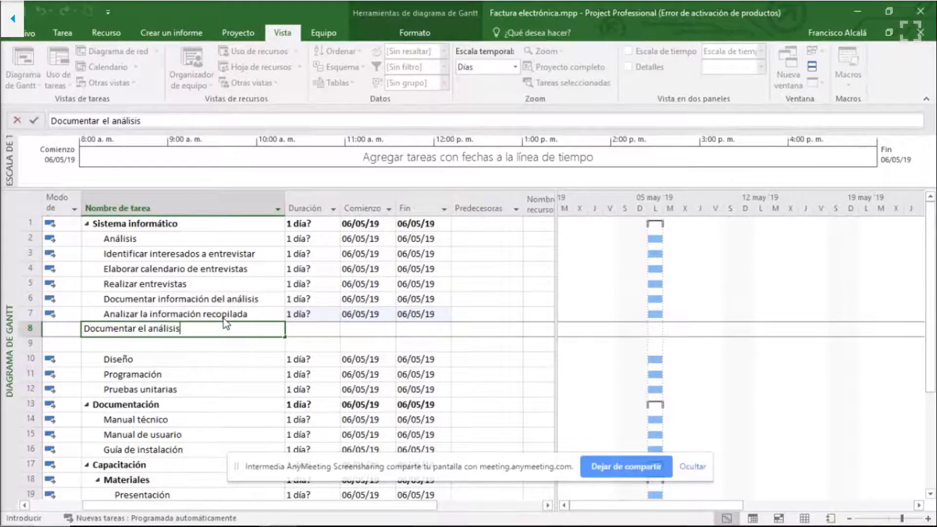
{"action": "key", "text": "Return"}
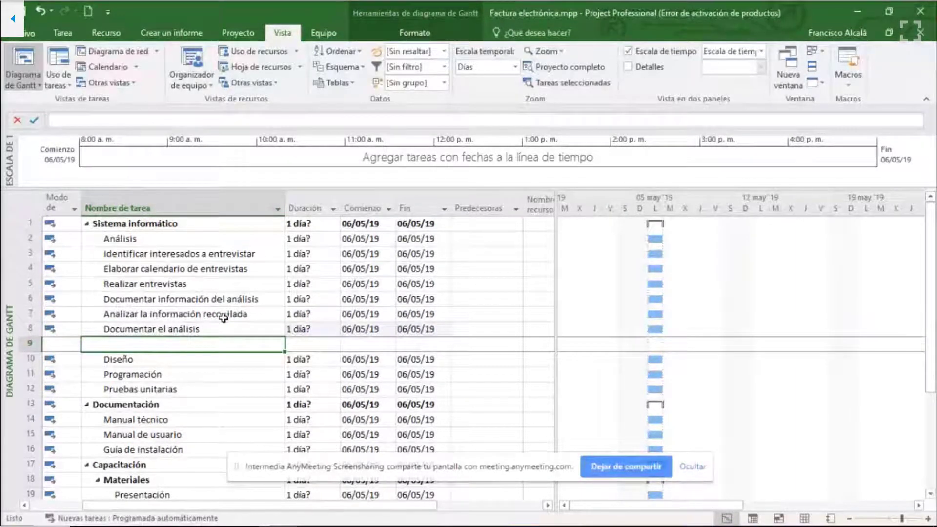
{"action": "type", "text": "Aná"}
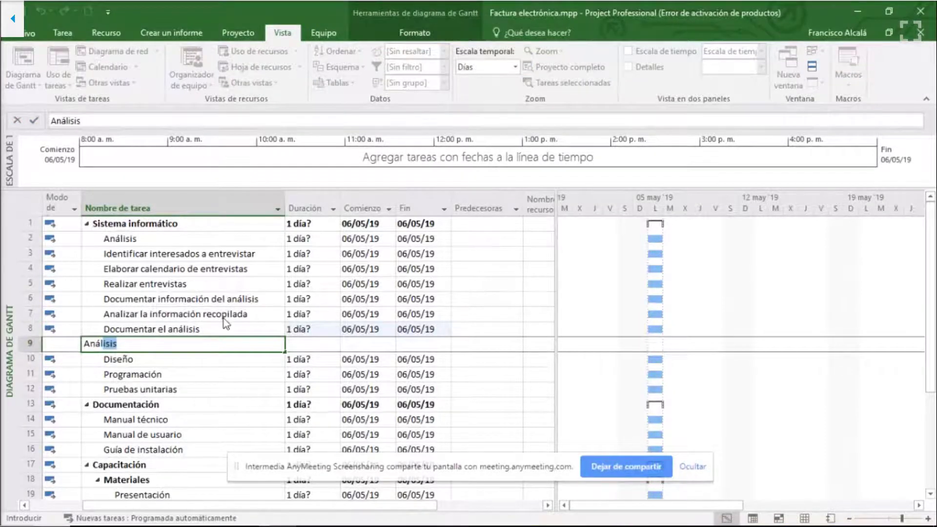
{"action": "type", "text": "lisis terminado"}
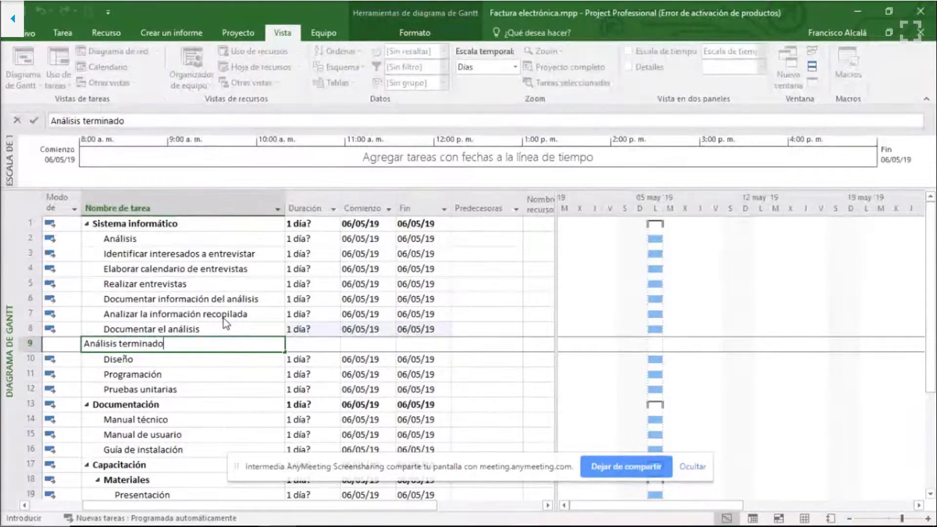
{"action": "key", "text": "Return"}
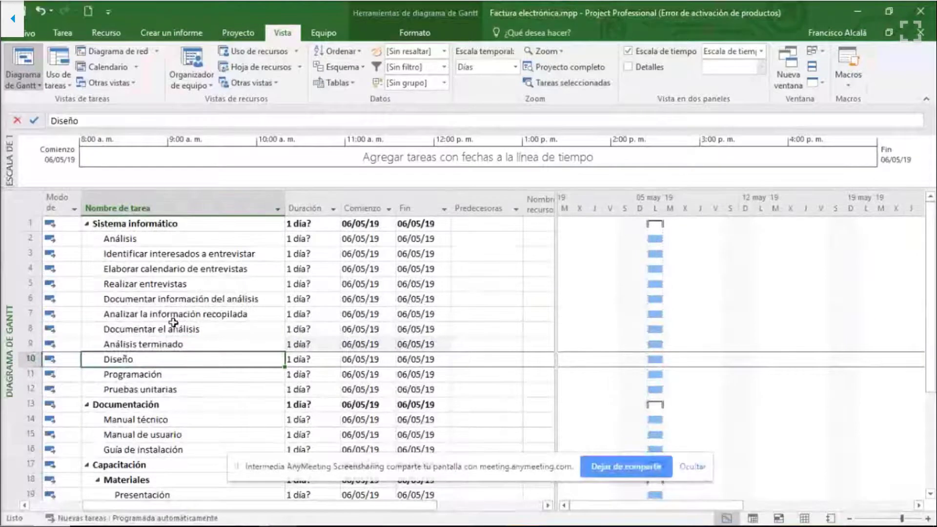
{"action": "left_click", "coordinate": [174, 327]}
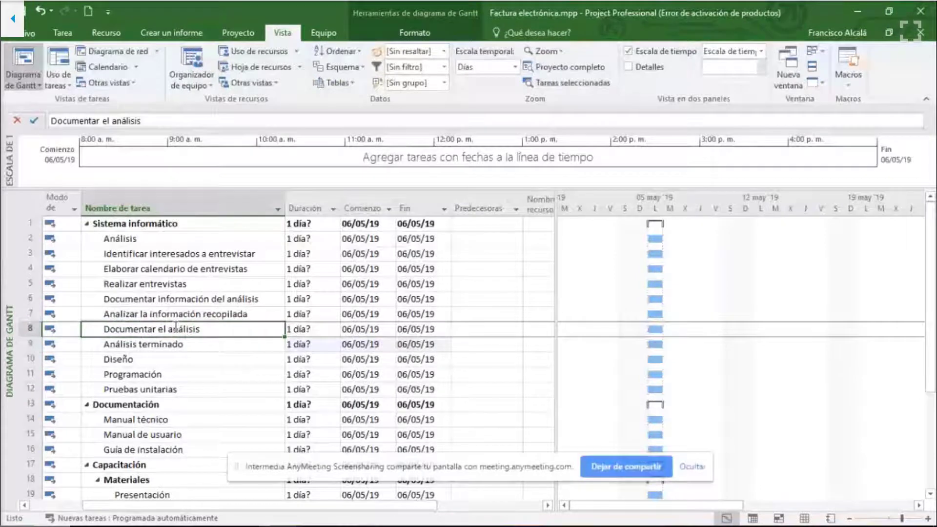
{"action": "left_click", "coordinate": [207, 254]}
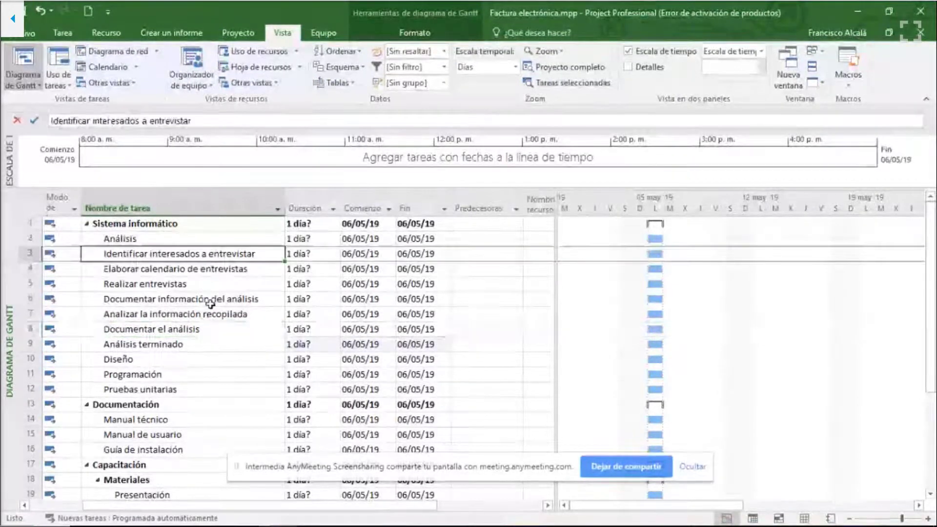
{"action": "left_click", "coordinate": [134, 269]}
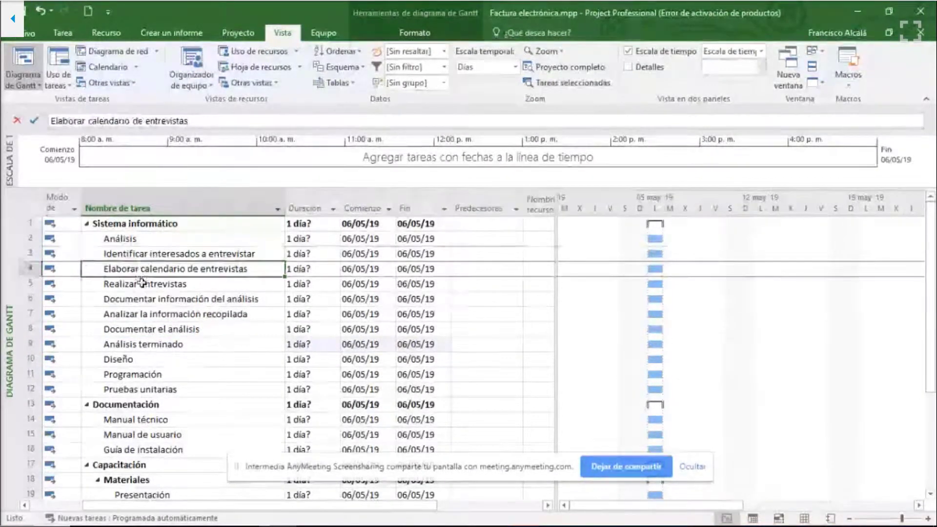
{"action": "left_click", "coordinate": [134, 284]}
{"action": "left_click", "coordinate": [122, 238]}
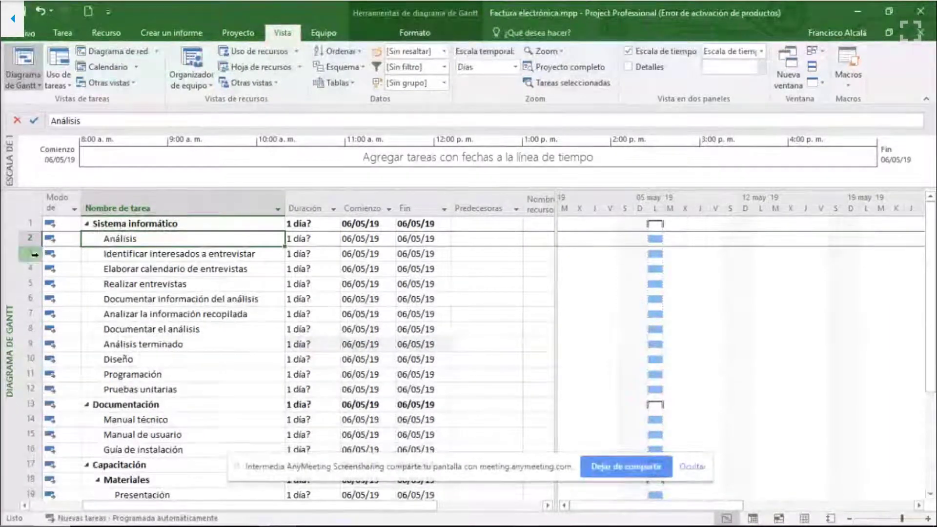
- Indent tasks 3 through 9, from "Identificar interesados a entrevistar" to "Análisis terminado", as subtasks of Análisis
{"action": "left_click_drag", "start_coordinate": [29, 253], "coordinate": [29, 344]}
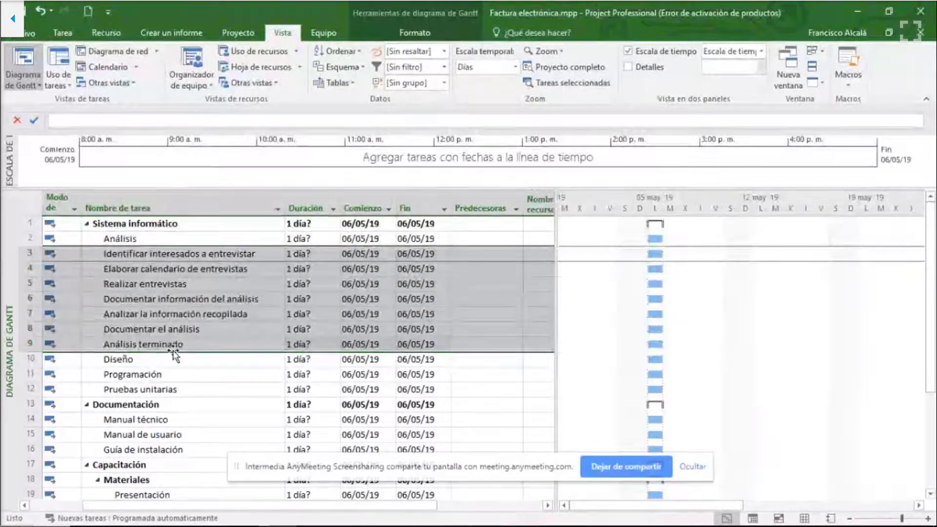
{"action": "left_click", "coordinate": [61, 34]}
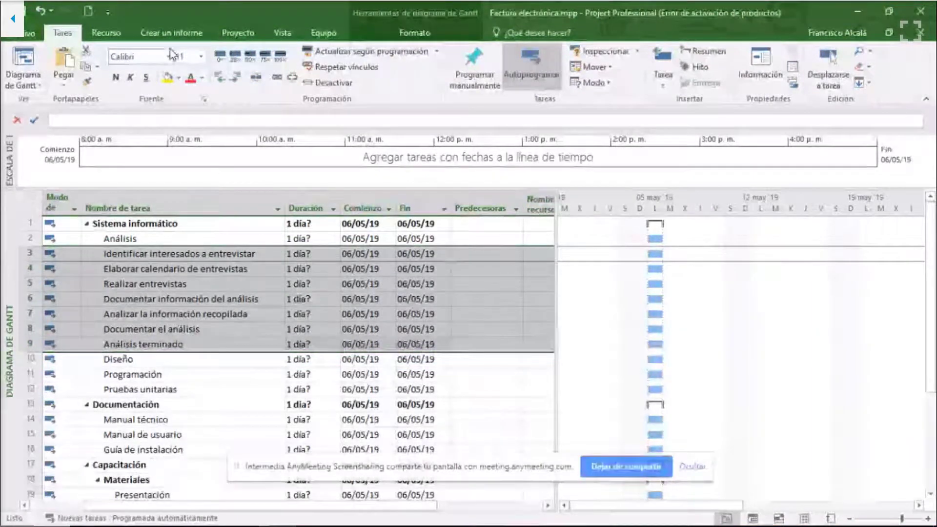
{"action": "left_click", "coordinate": [236, 84]}
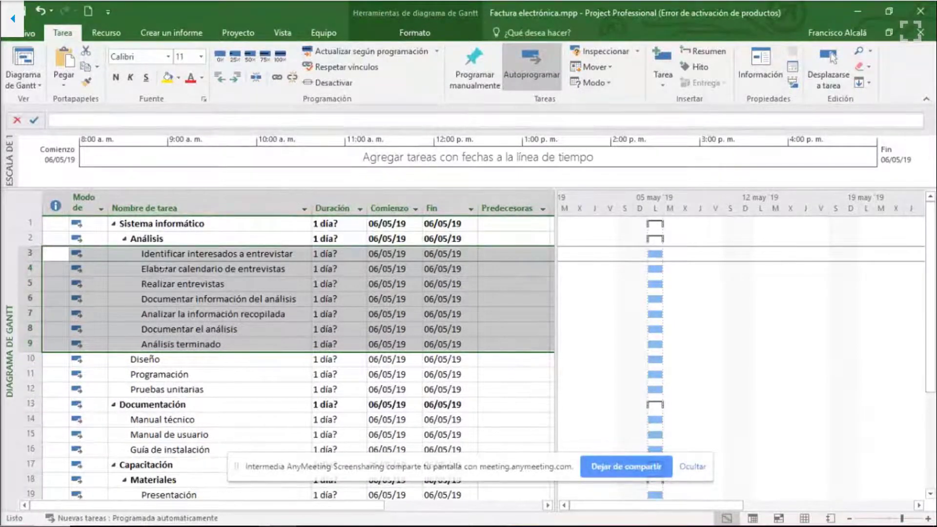
{"action": "left_click", "coordinate": [164, 283]}
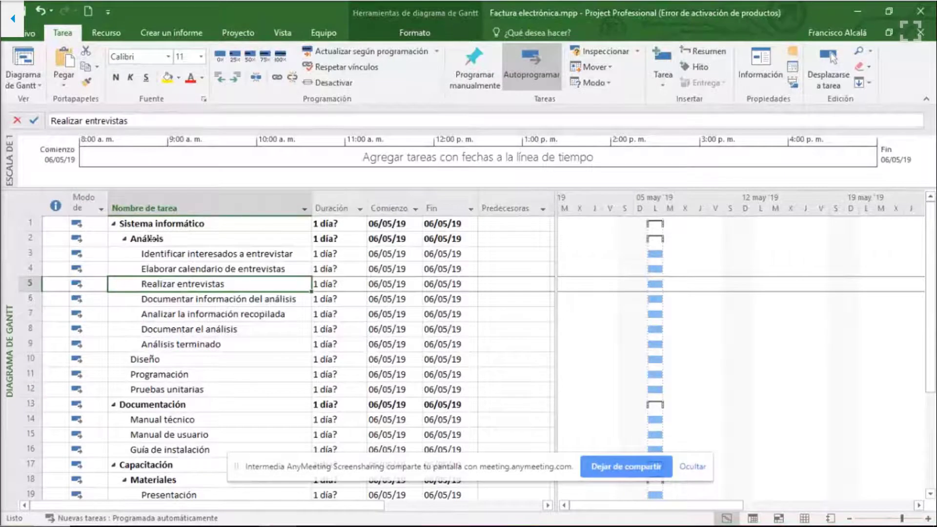
{"action": "left_click", "coordinate": [143, 240]}
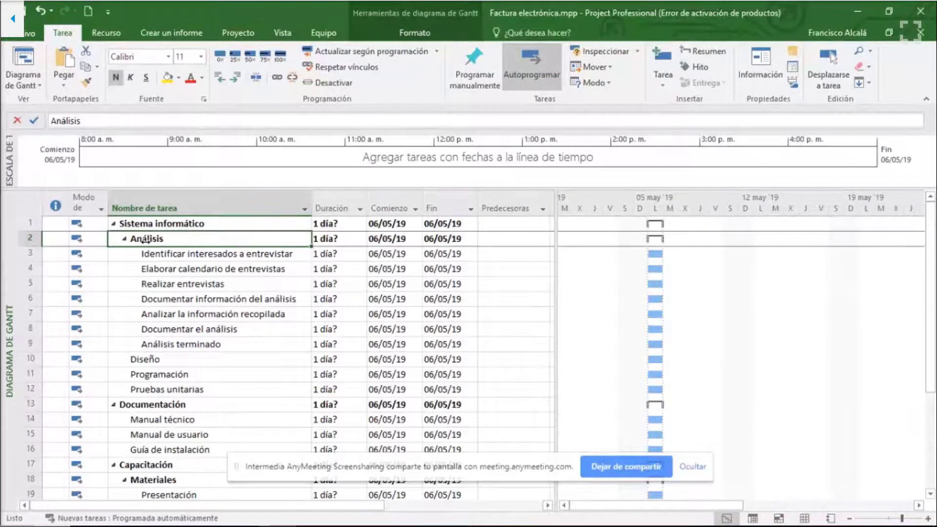
{"action": "left_click_drag", "start_coordinate": [259, 254], "coordinate": [249, 343]}
{"action": "left_click", "coordinate": [206, 380]}
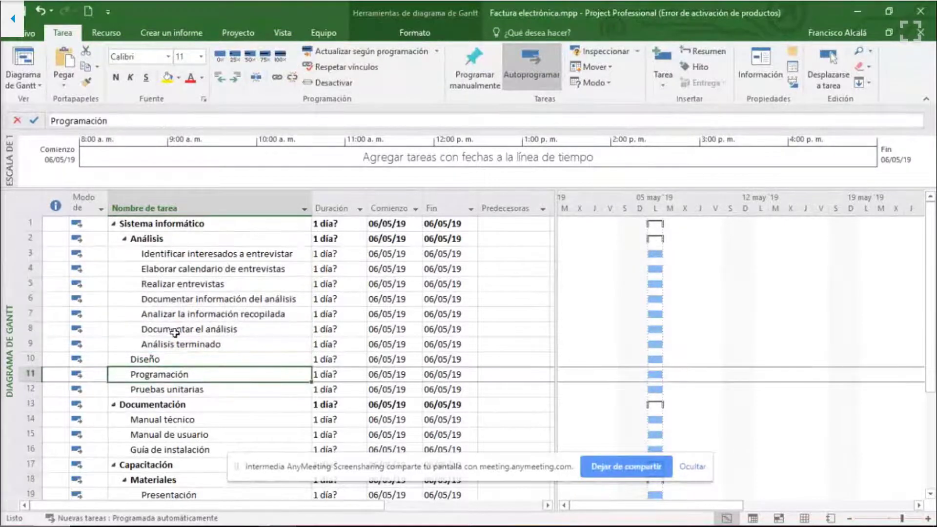
{"action": "left_click", "coordinate": [165, 362]}
{"action": "left_click", "coordinate": [169, 377]}
{"action": "left_click", "coordinate": [175, 434]}
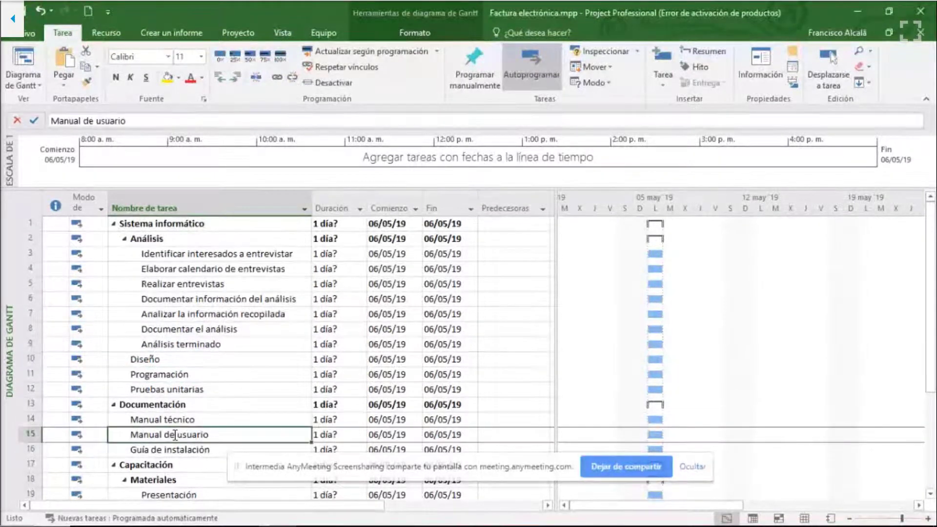
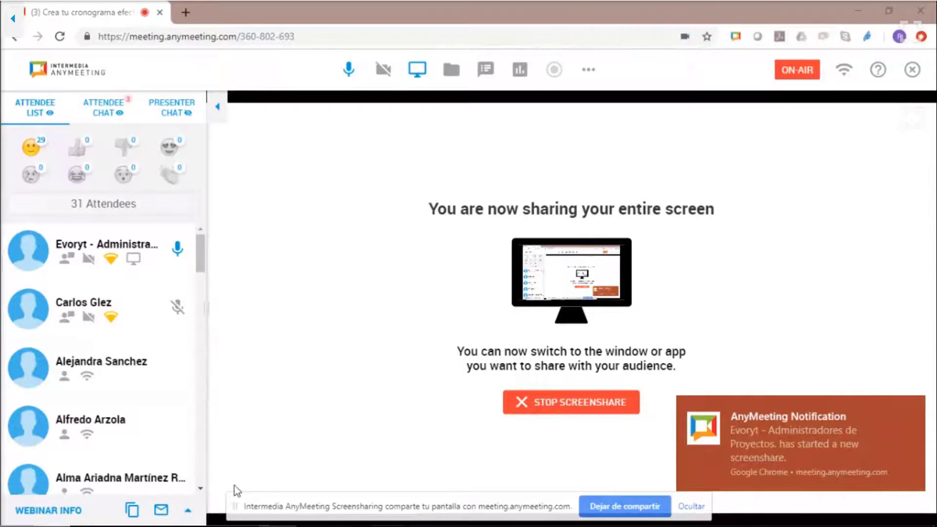
- Move the screen-sharing bar out of the way and switch to the Factura electrónica.mpp project in Microsoft Project
{"action": "left_click_drag", "start_coordinate": [235, 506], "coordinate": [240, 476]}
{"action": "mouse_move", "coordinate": [244, 526]}
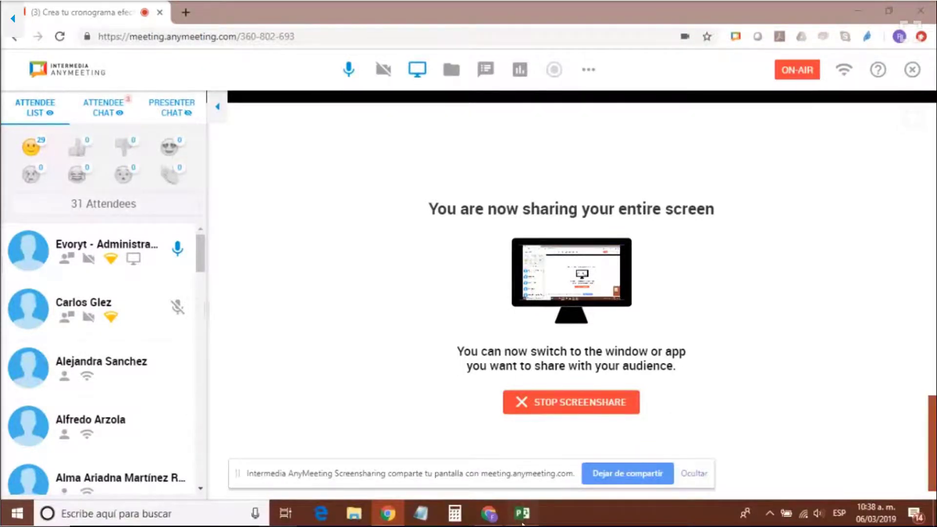
{"action": "left_click", "coordinate": [522, 523]}
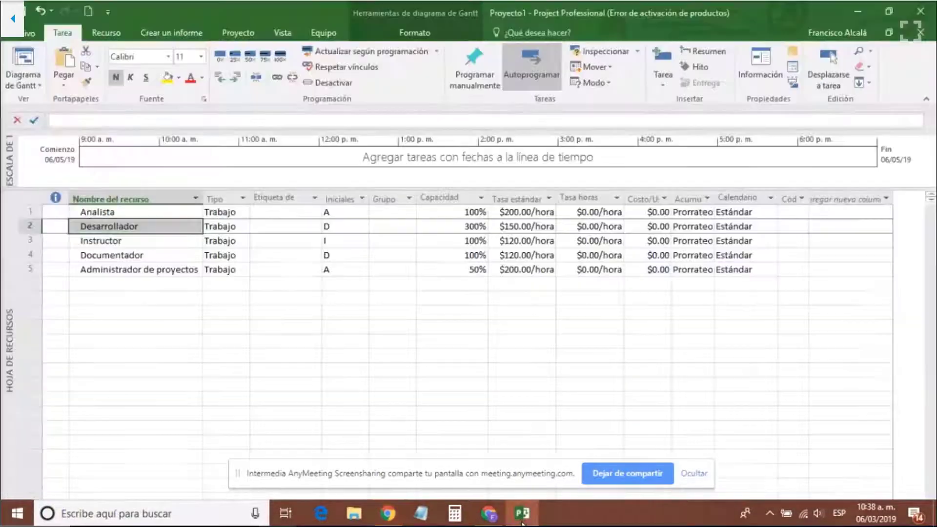
{"action": "left_click", "coordinate": [522, 522]}
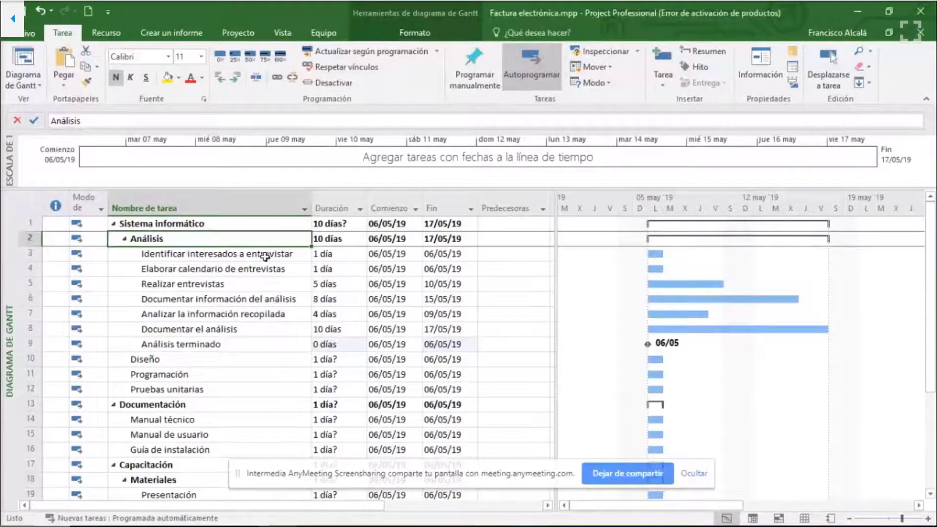
- Set task 3 as predecessor of "Elaborar calendario de entrevistas" and task 4 as predecessor of "Realizar entrevistas"
{"action": "left_click", "coordinate": [267, 256]}
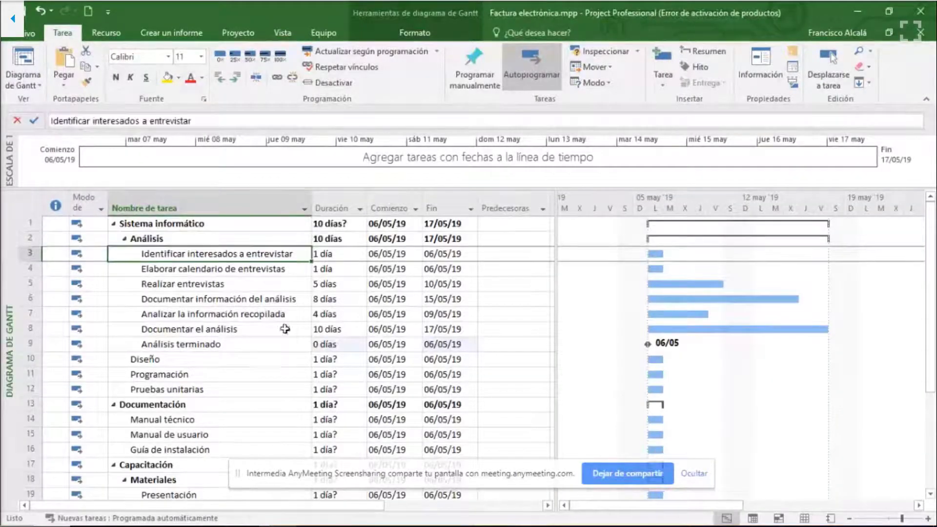
{"action": "left_click", "coordinate": [248, 268]}
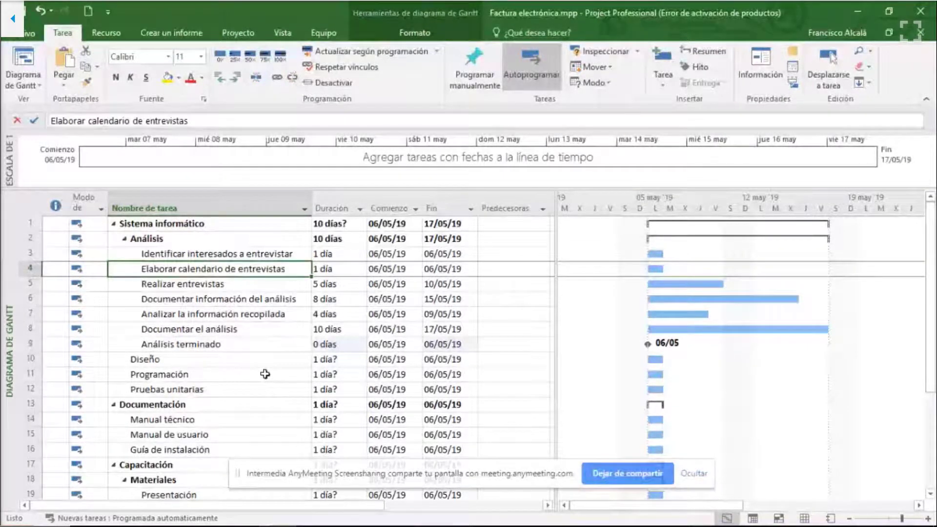
{"action": "left_click", "coordinate": [271, 252]}
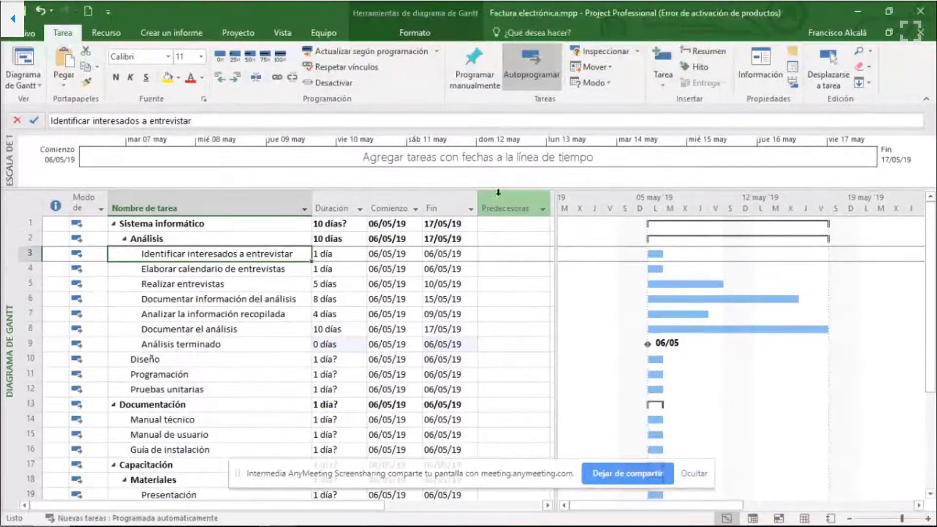
{"action": "left_click", "coordinate": [529, 268]}
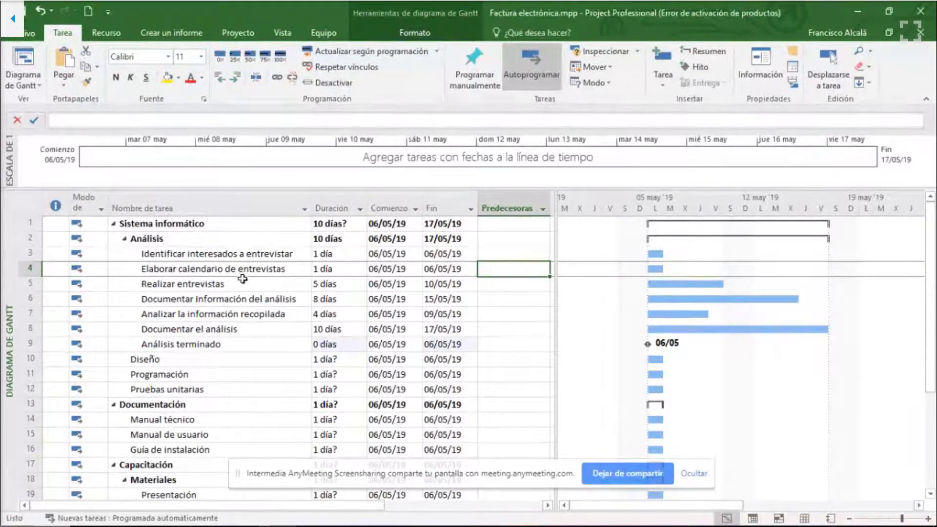
{"action": "left_click", "coordinate": [508, 252]}
{"action": "left_click", "coordinate": [500, 270]}
{"action": "type", "text": "3"}
{"action": "key", "text": "Return"}
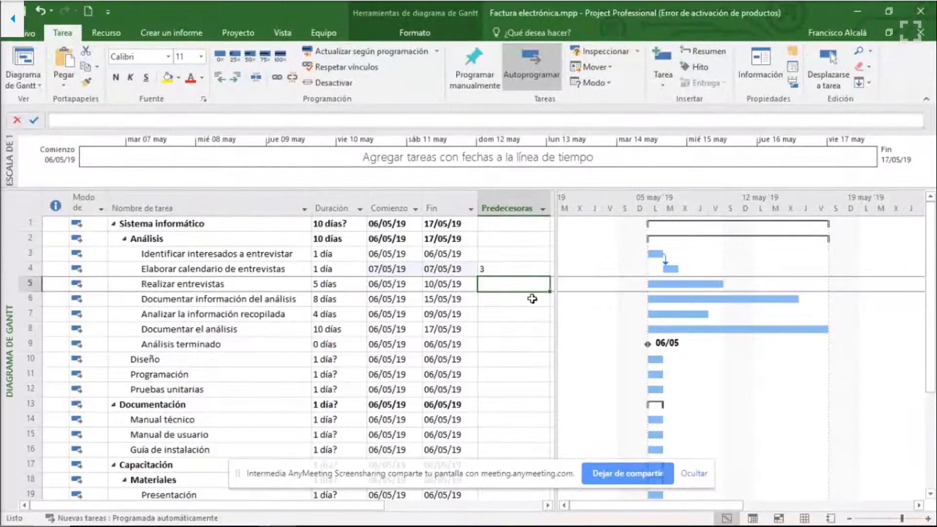
{"action": "type", "text": "4"}
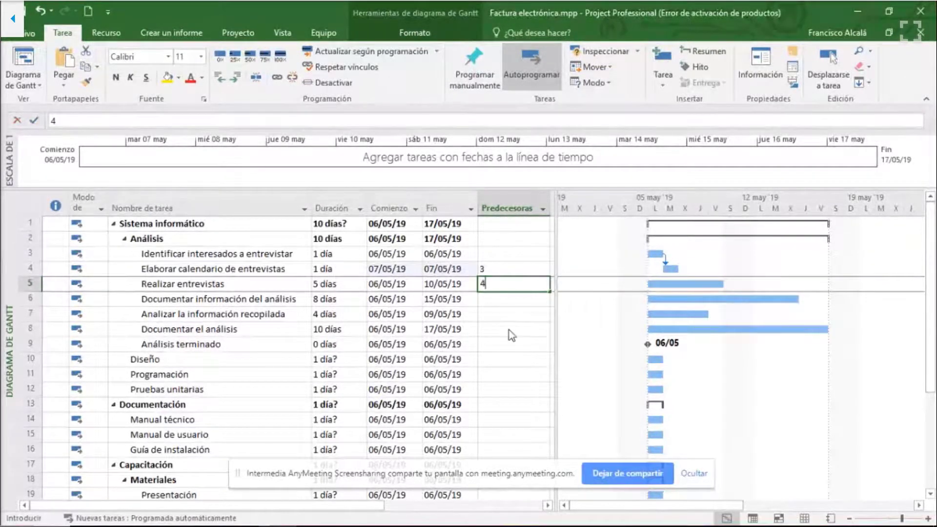
{"action": "key", "text": "Return"}
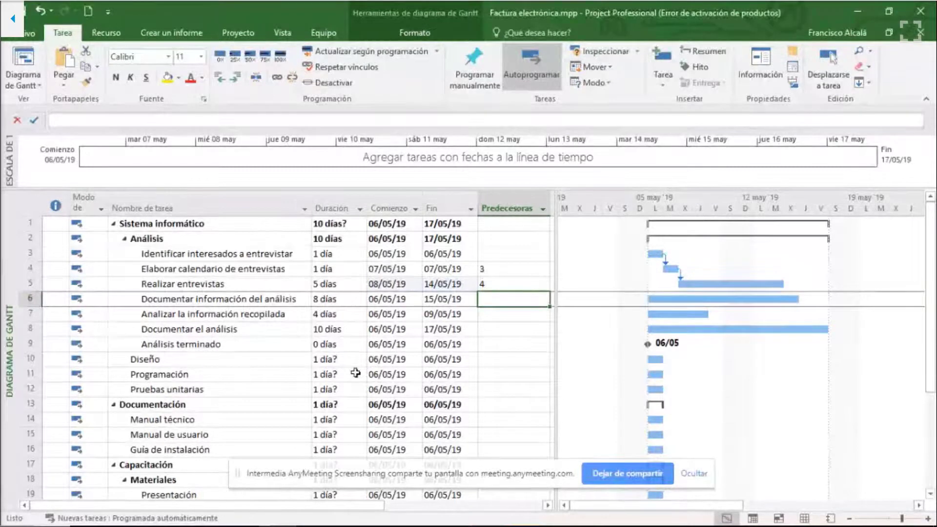
- Link "Documentar información del análisis" to "Realizar entrevistas" with the start-to-start predecessor 5CC
{"action": "type", "text": "5"}
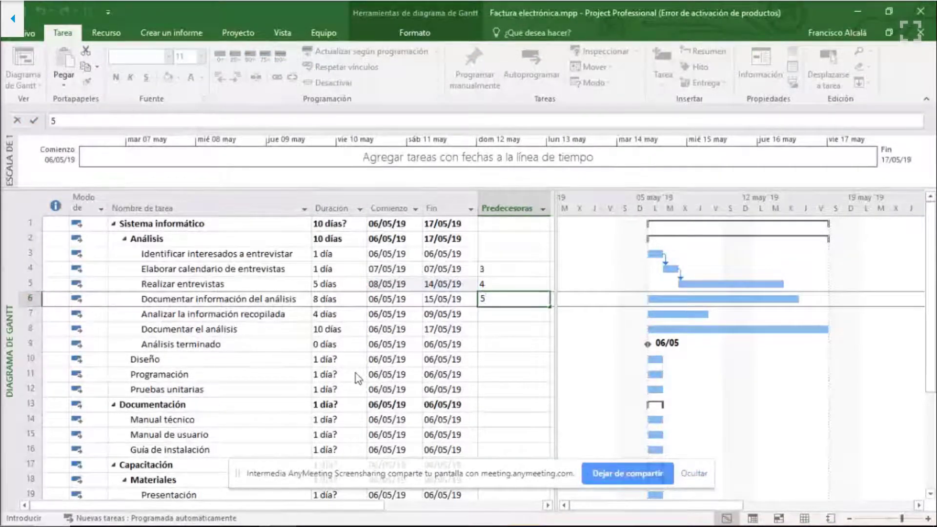
{"action": "type", "text": "cc"}
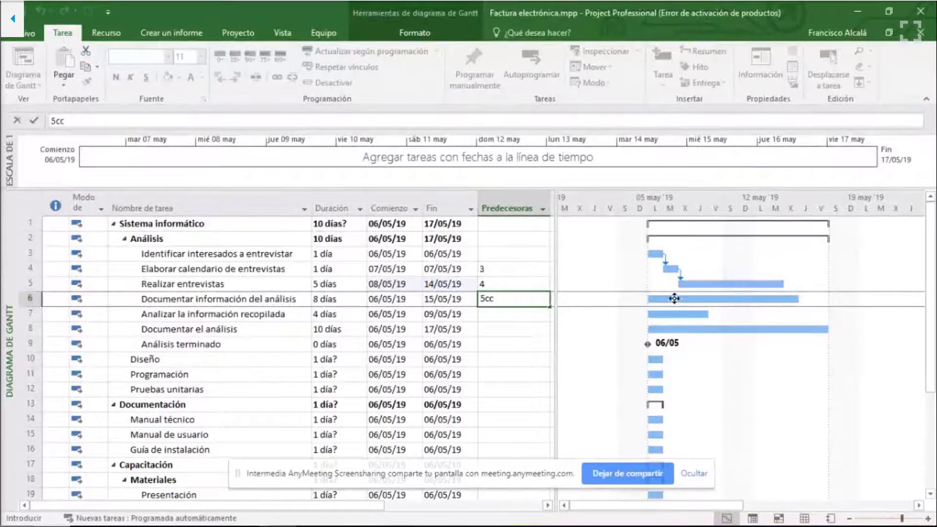
{"action": "left_click", "coordinate": [498, 318]}
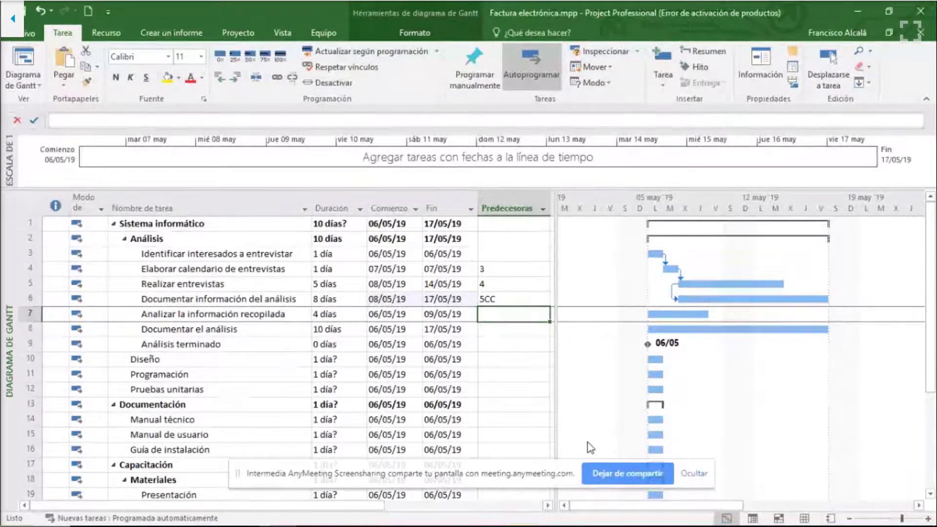
{"action": "left_click", "coordinate": [234, 283]}
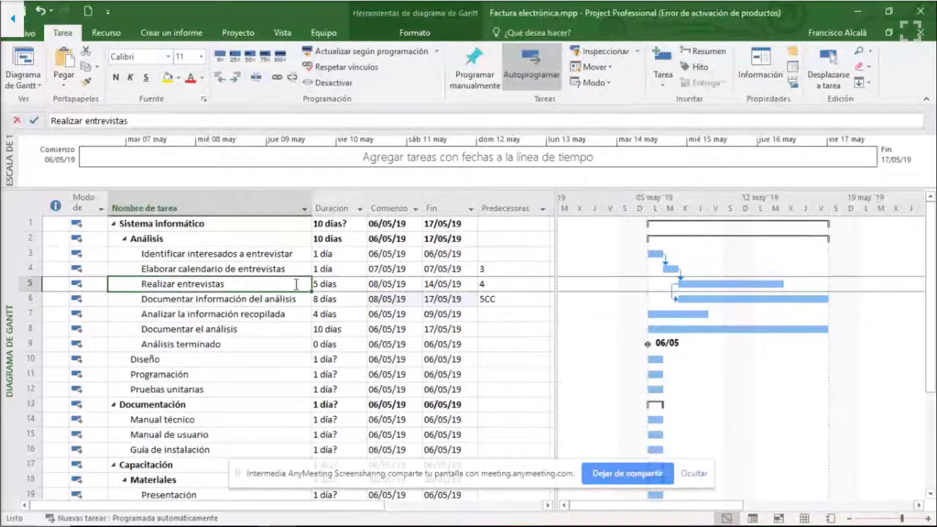
{"action": "left_click", "coordinate": [259, 301]}
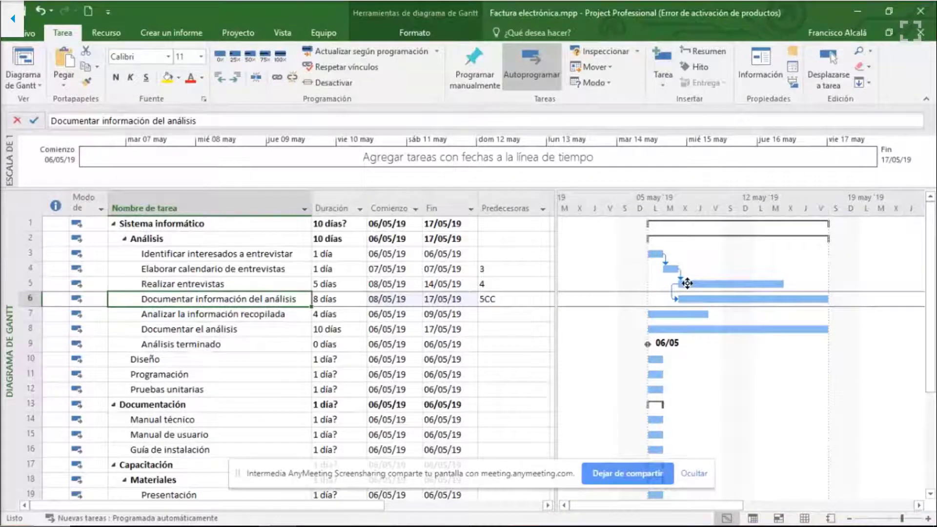
{"action": "left_click", "coordinate": [485, 299]}
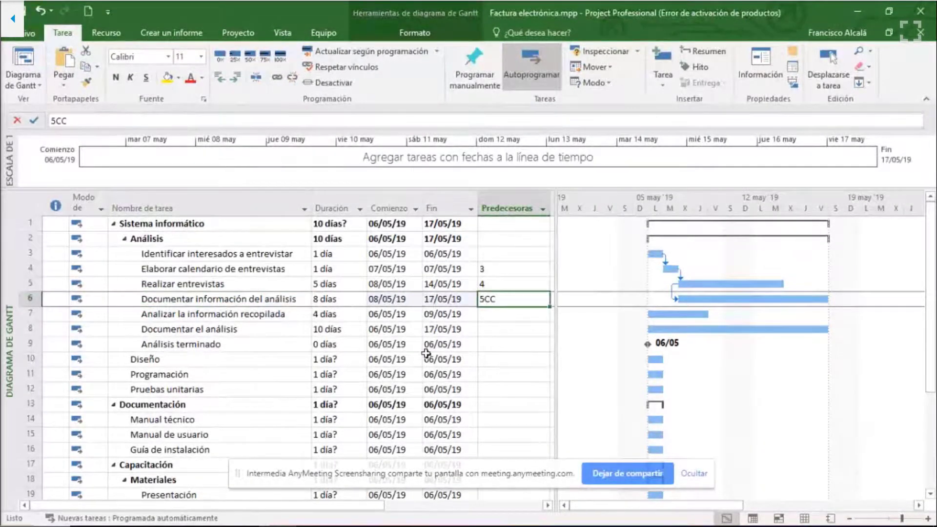
- Give "Analizar la información recopilada" the finish-to-start predecessor 6FC-1, with a one-day lead
{"action": "left_click", "coordinate": [262, 313]}
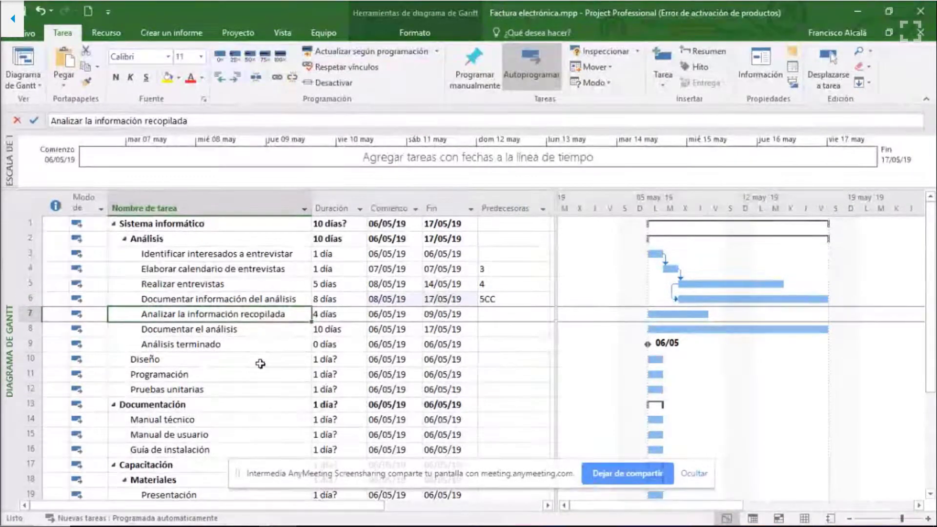
{"action": "left_click", "coordinate": [249, 299]}
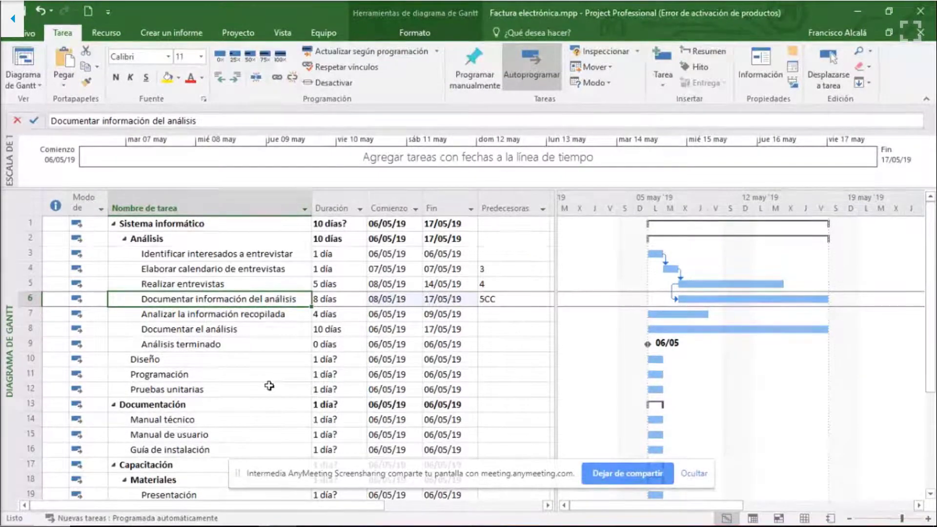
{"action": "left_click", "coordinate": [489, 313]}
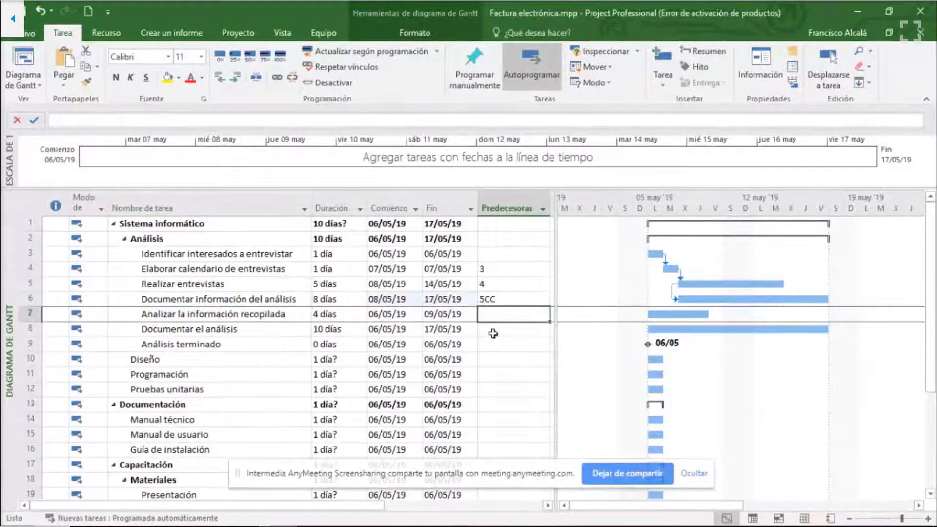
{"action": "type", "text": "6"}
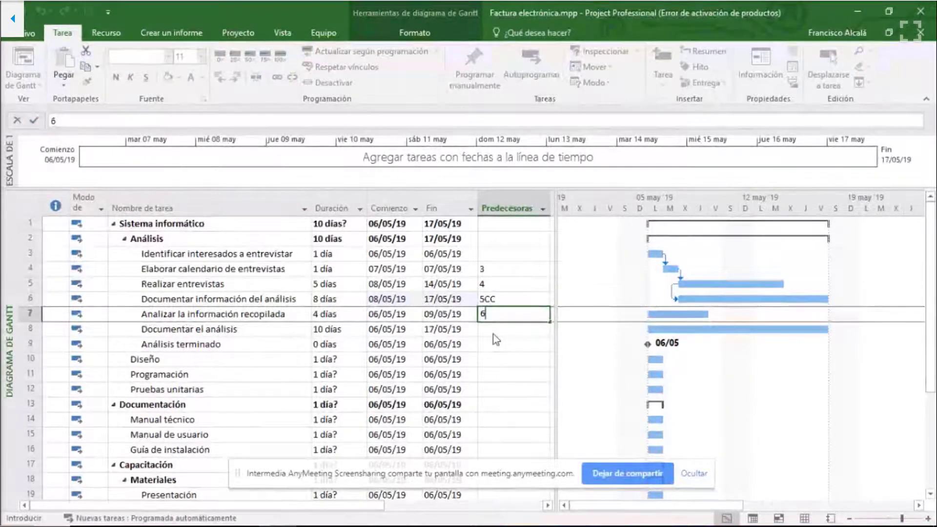
{"action": "type", "text": "f"}
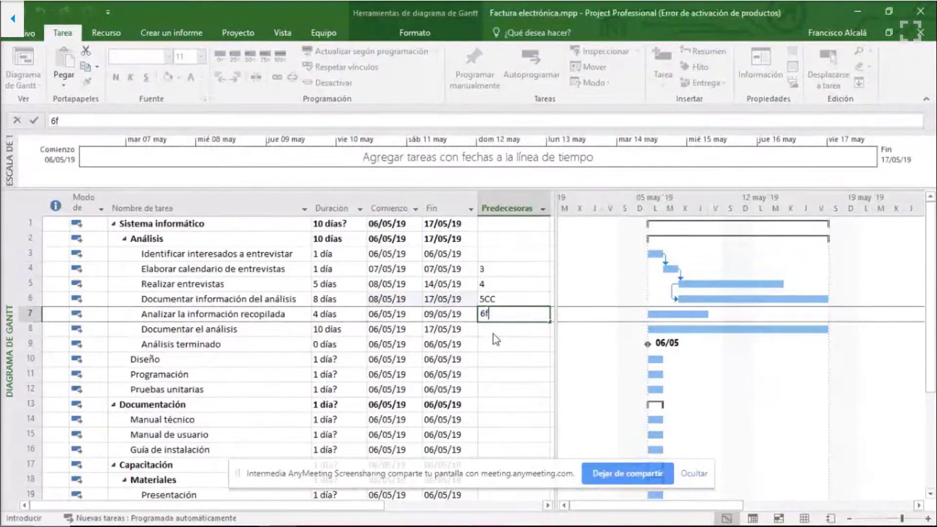
{"action": "type", "text": "c-1"}
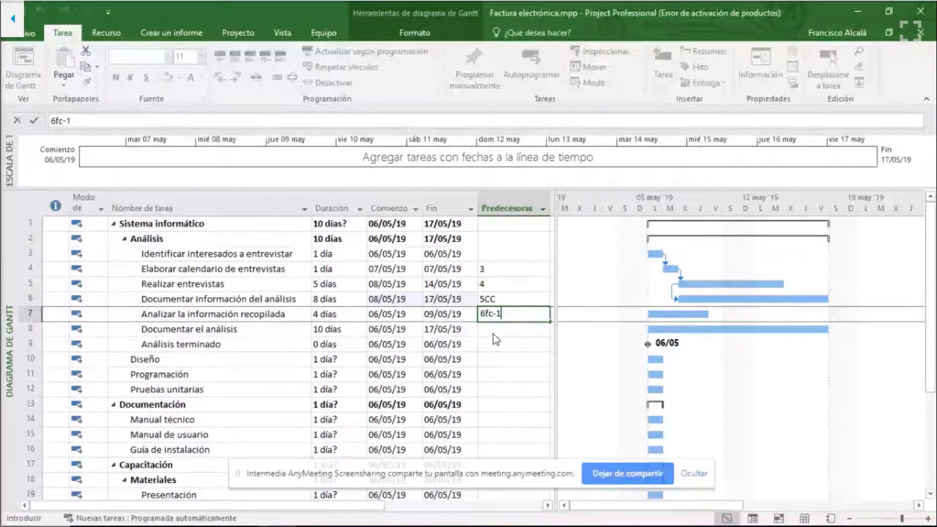
{"action": "key", "text": "Return"}
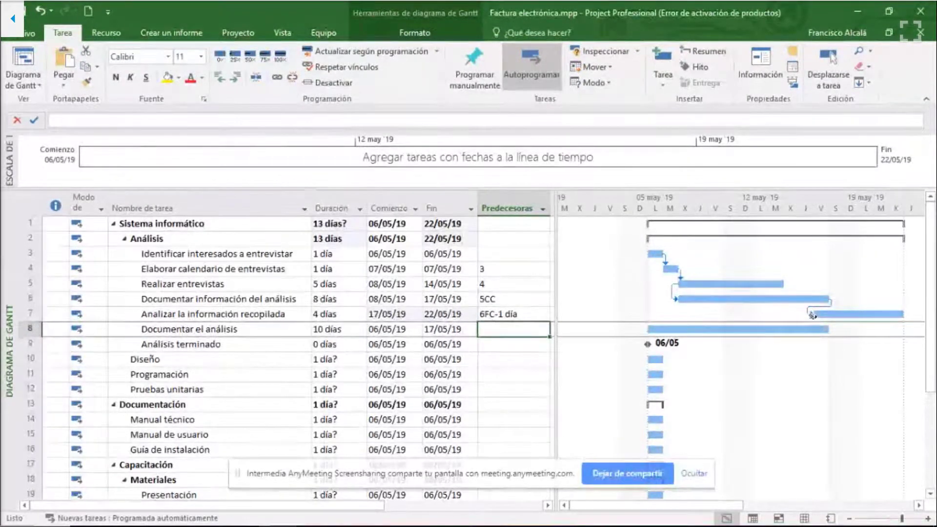
- Change the lead in the predecessor of "Analizar la información recopilada" to two days, 6FC-2 días
{"action": "left_click", "coordinate": [527, 316]}
{"action": "left_click", "coordinate": [69, 122]}
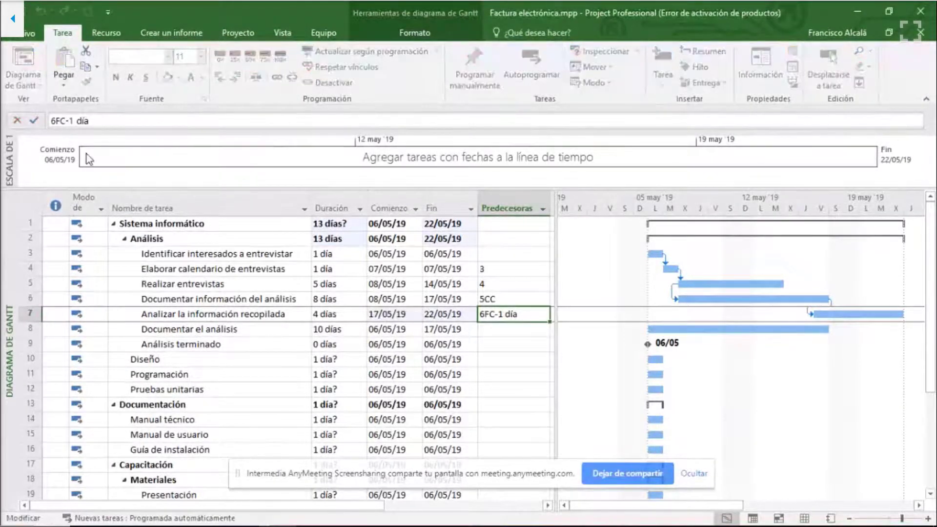
{"action": "key", "text": "BackSpace"}
{"action": "type", "text": "2"}
{"action": "key", "text": "Return"}
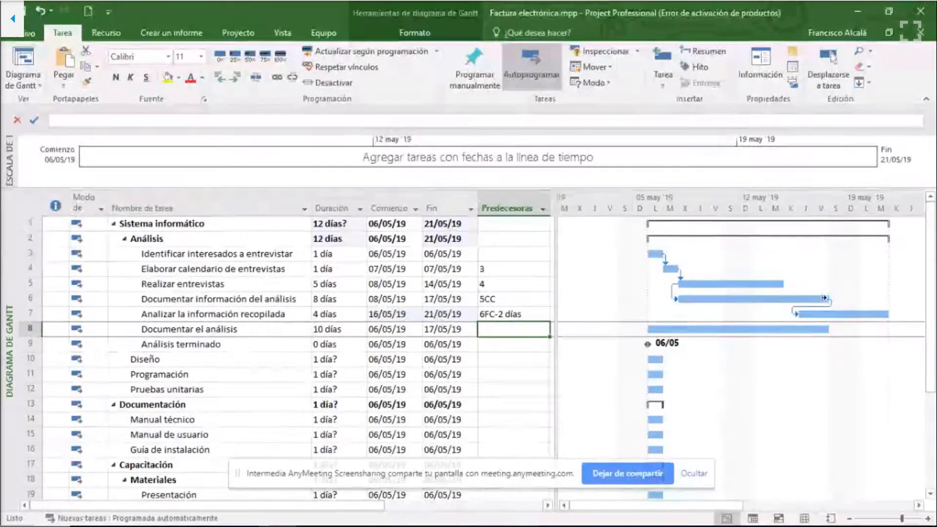
- Give "Documentar el análisis" the start-to-start predecessor 7CC+3d, with a three-day lag
{"action": "left_click", "coordinate": [197, 342]}
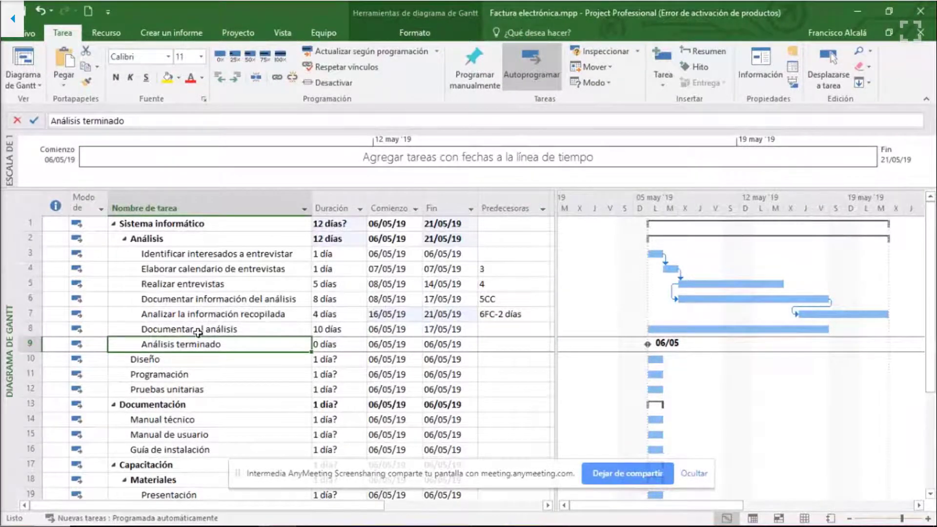
{"action": "left_click", "coordinate": [195, 330]}
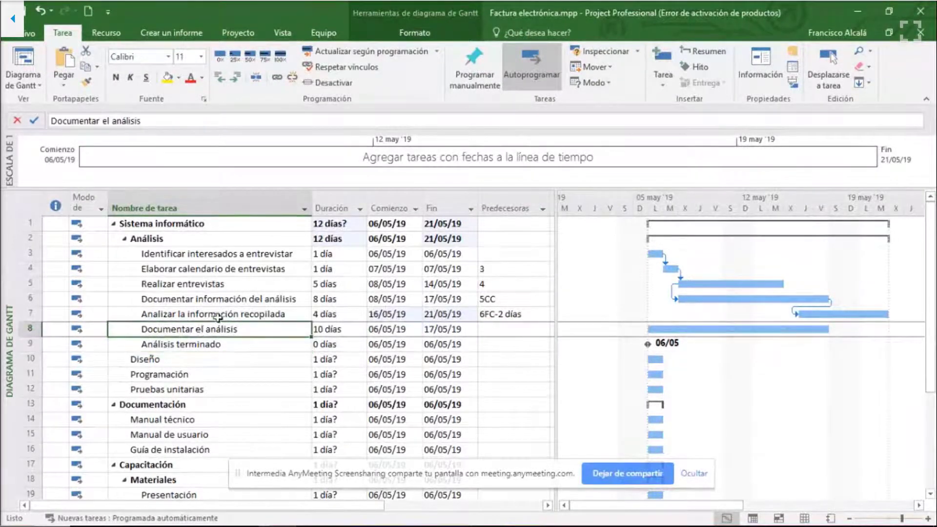
{"action": "left_click", "coordinate": [495, 328]}
{"action": "type", "text": "7cc"}
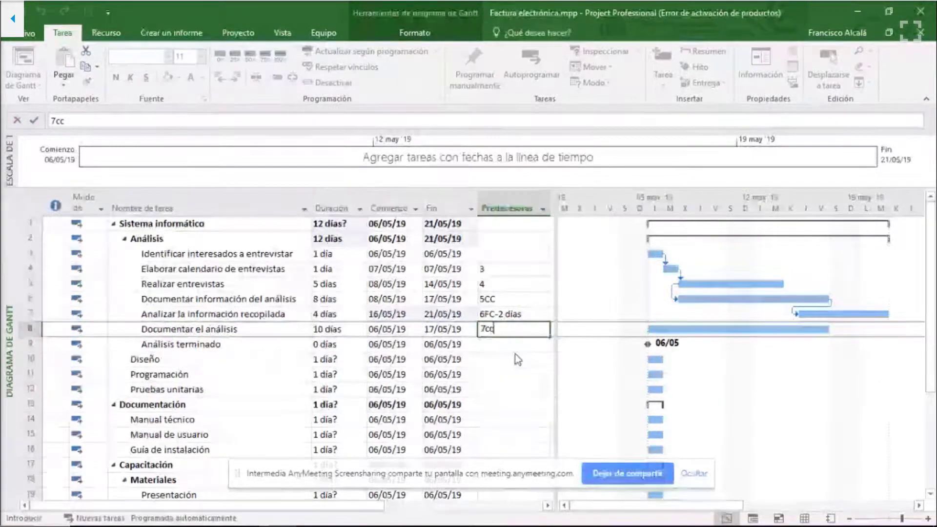
{"action": "type", "text": "+"}
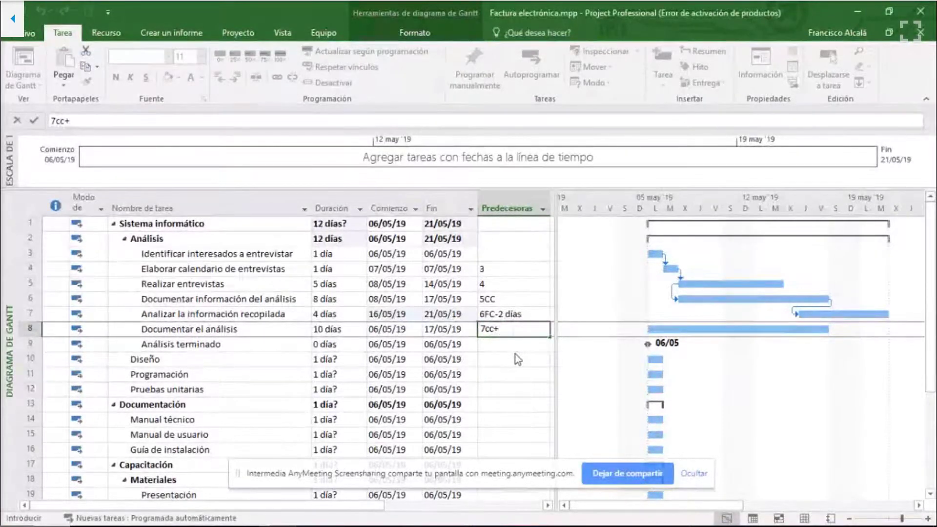
{"action": "type", "text": "3d"}
{"action": "key", "text": "Return"}
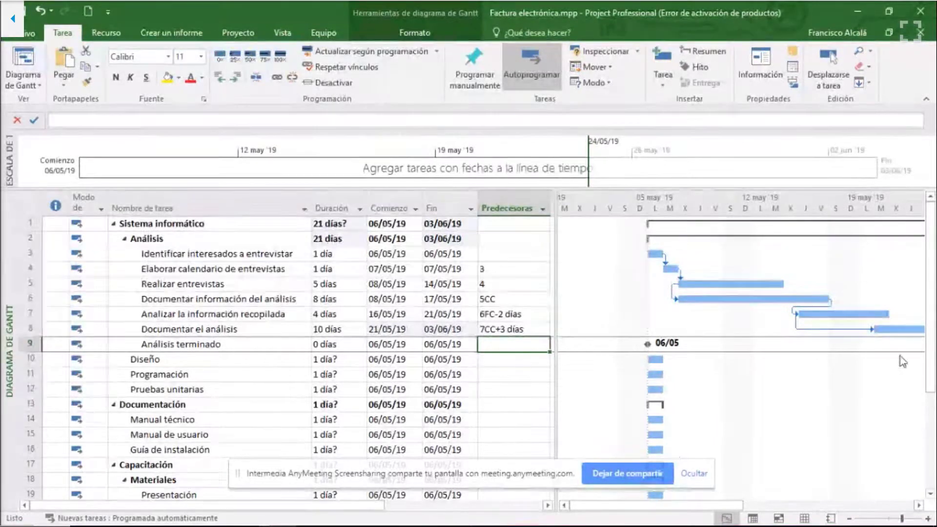
- Change the lag in the predecessor of "Documentar el análisis" to two days, 7CC+2 días
{"action": "left_click", "coordinate": [496, 331]}
{"action": "left_click", "coordinate": [80, 120]}
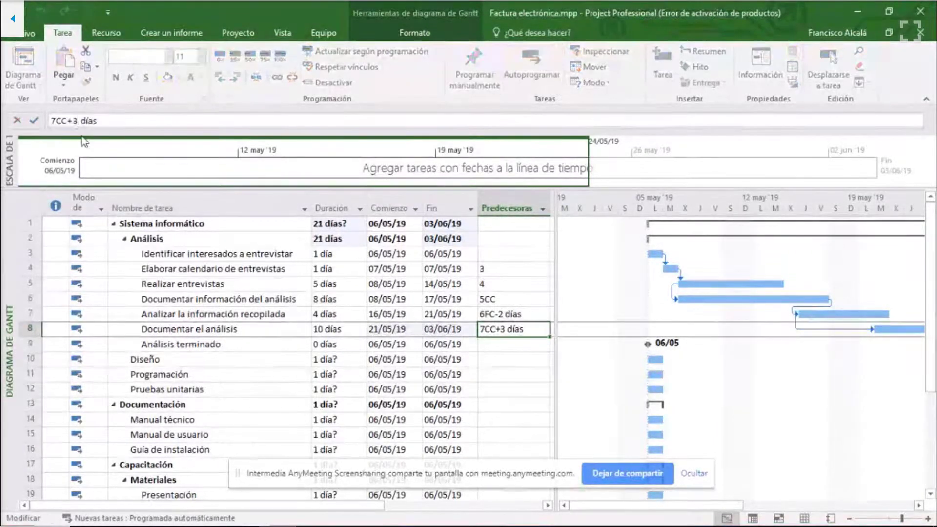
{"action": "key", "text": "BackSpace"}
{"action": "type", "text": "2"}
{"action": "key", "text": "Return"}
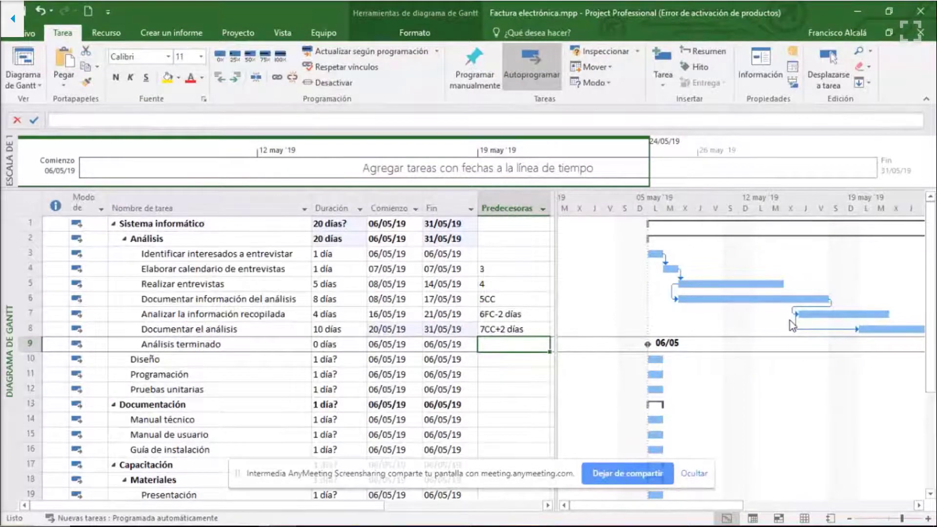
- Examine the bar of "Documentar el análisis" through to its end in the Gantt chart
{"action": "left_click", "coordinate": [248, 329]}
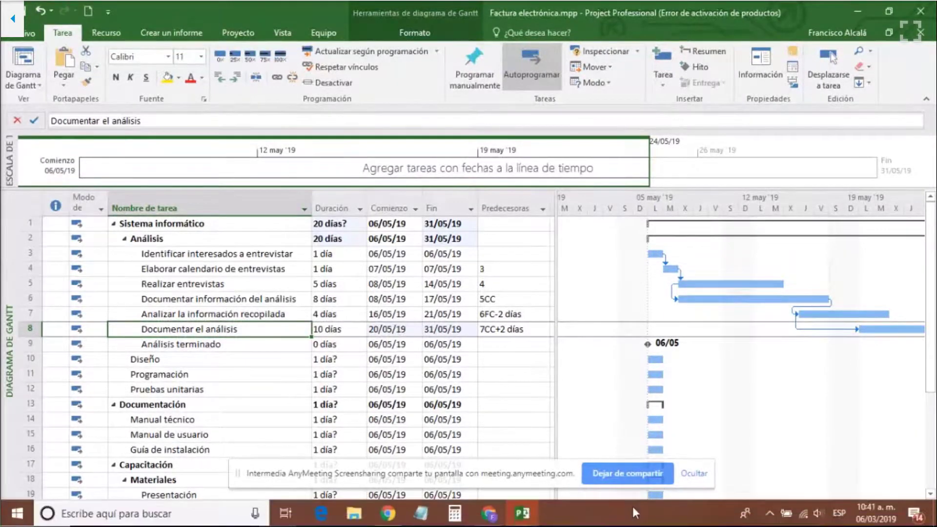
{"action": "left_click_drag", "start_coordinate": [651, 505], "coordinate": [709, 505]}
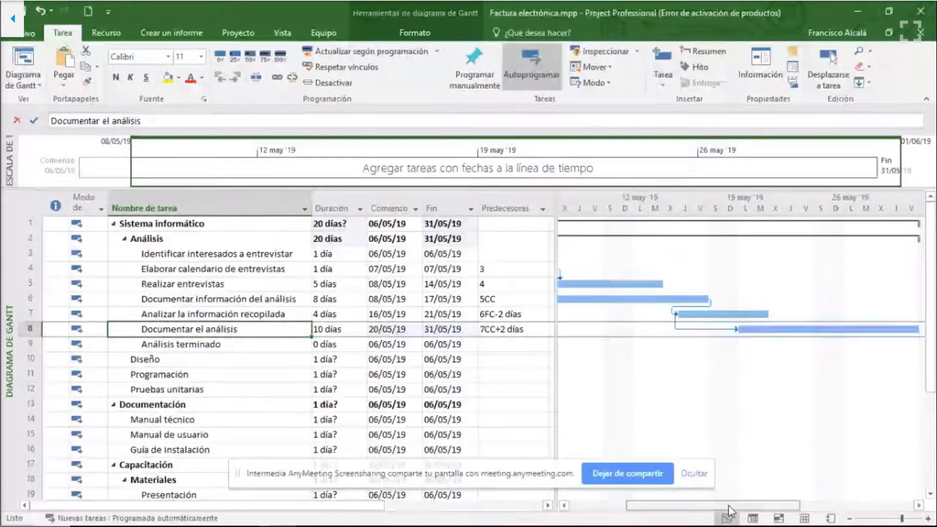
{"action": "left_click_drag", "start_coordinate": [728, 506], "coordinate": [785, 505]}
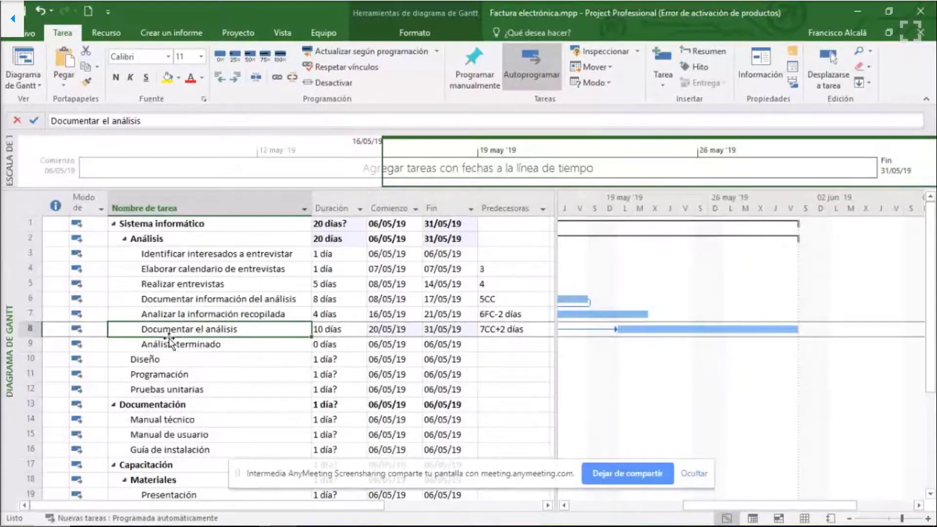
- Link the milestone "Análisis terminado" to "Documentar el análisis" by giving it predecessor 8
{"action": "left_click", "coordinate": [489, 344]}
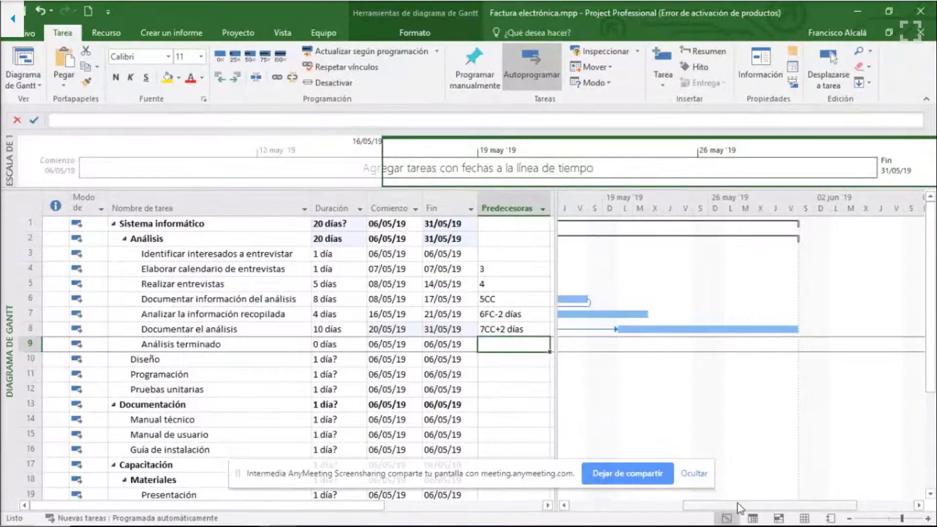
{"action": "mouse_move", "coordinate": [739, 507]}
{"action": "left_mouse_down"}
{"action": "mouse_move", "coordinate": [669, 503]}
{"action": "mouse_move", "coordinate": [724, 498]}
{"action": "left_mouse_up"}
{"action": "scroll", "coordinate": [730, 493], "scroll_direction": "right", "scroll_amount": 2}
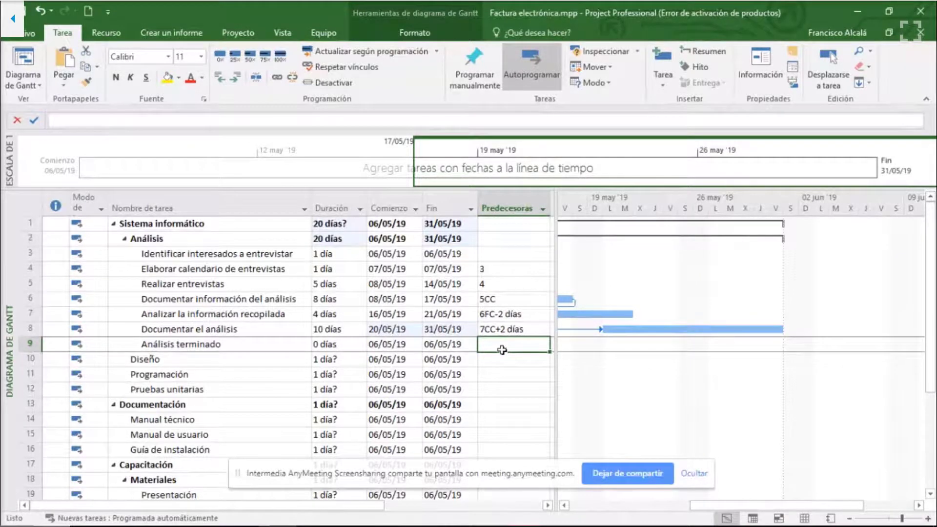
{"action": "left_click", "coordinate": [234, 331]}
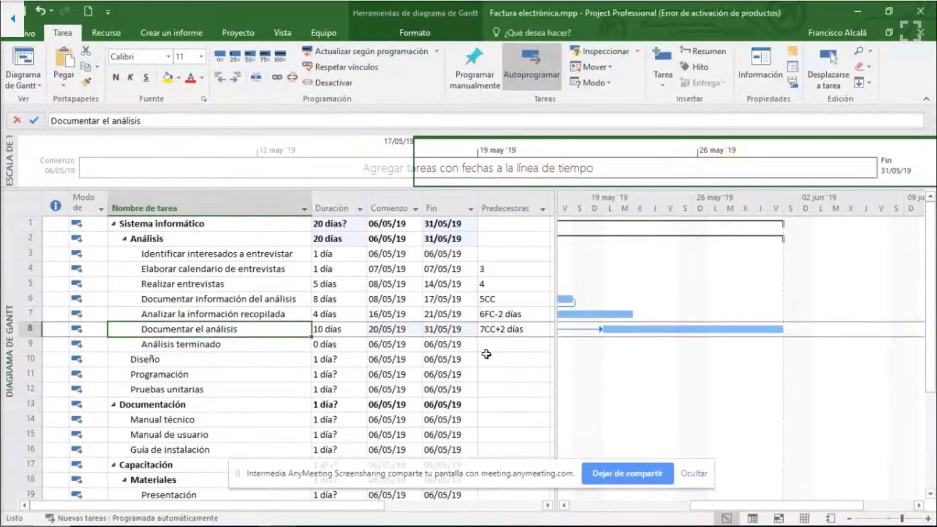
{"action": "left_click", "coordinate": [497, 347]}
{"action": "type", "text": "8"}
{"action": "left_click", "coordinate": [498, 357]}
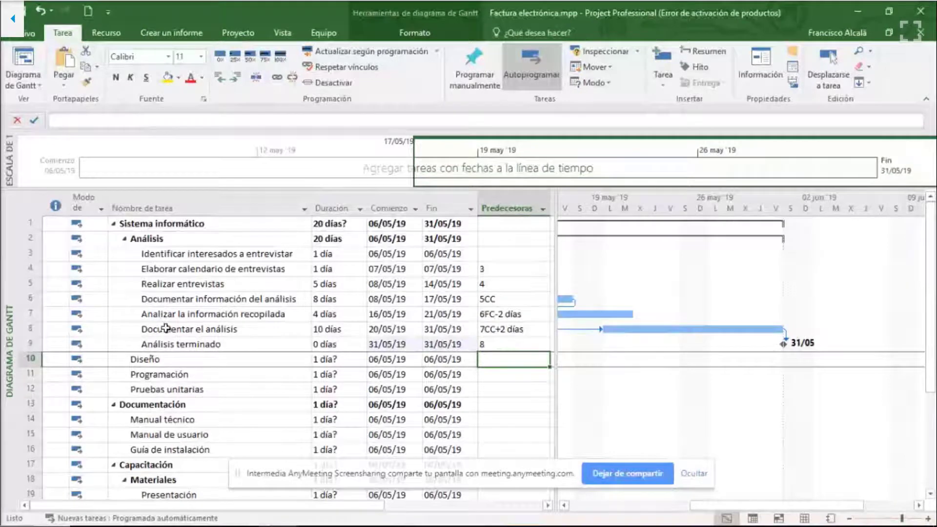
- Add the "Análisis terminado" milestone to the timeline
{"action": "left_click", "coordinate": [166, 344]}
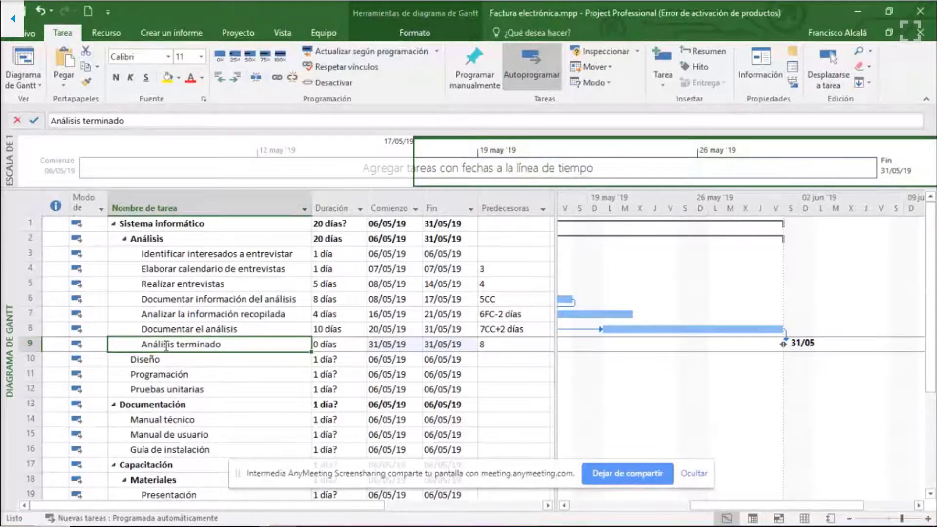
{"action": "right_click", "coordinate": [165, 345]}
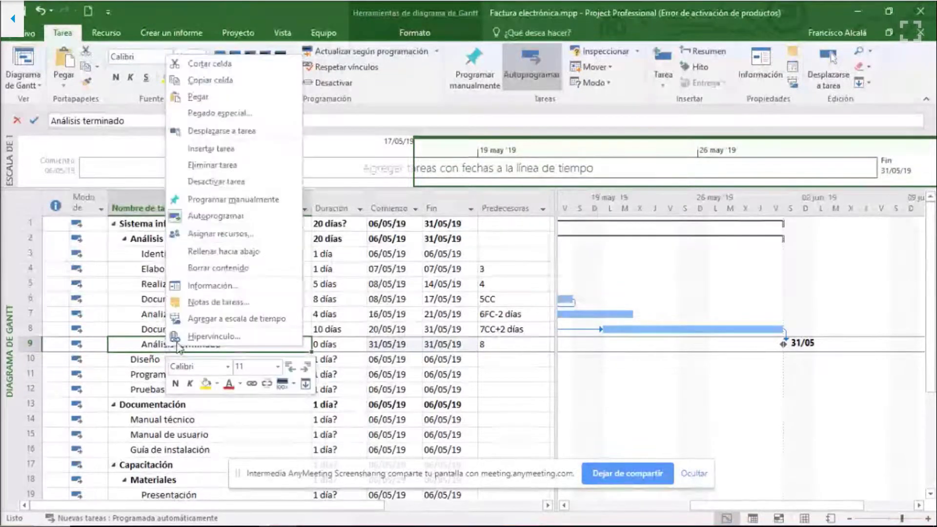
{"action": "left_click", "coordinate": [242, 320]}
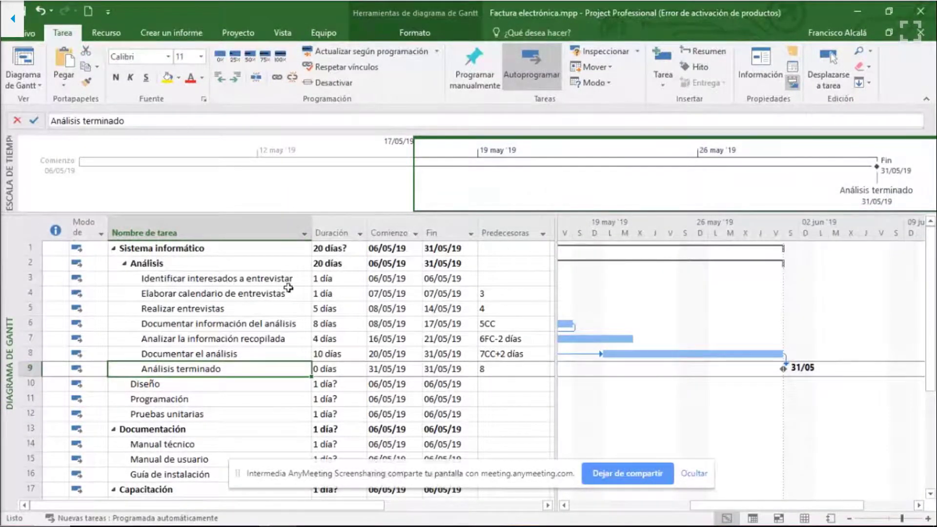
- Look at the timeline's copy options for e-mail, presentation and full size, and dismiss them
{"action": "right_click", "coordinate": [578, 184]}
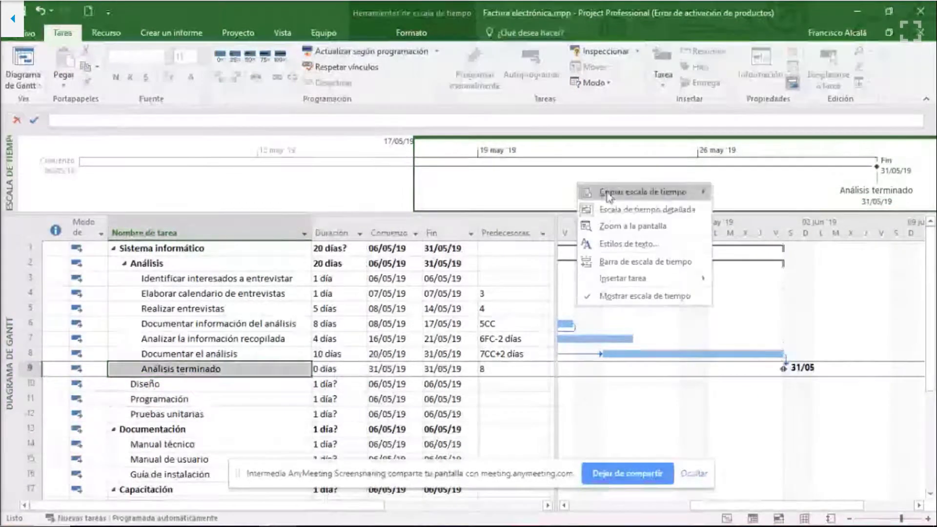
{"action": "mouse_move", "coordinate": [611, 193]}
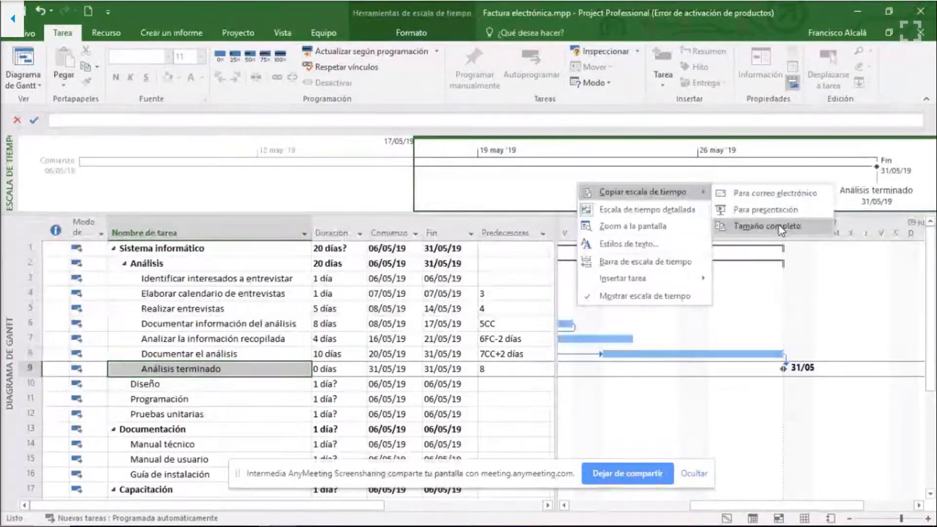
{"action": "left_click", "coordinate": [450, 196]}
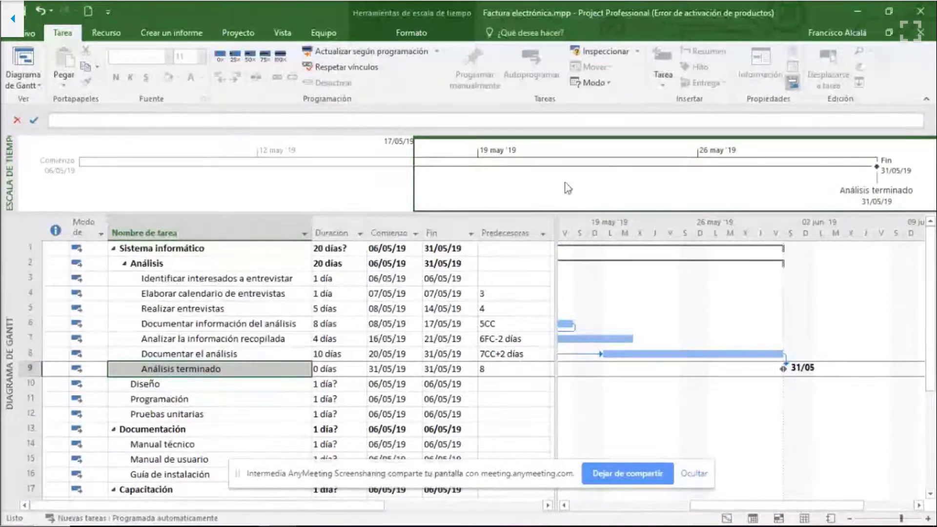
- Review the duration of "Análisis" and the start and finish dates of its activities alongside the beginning of the Gantt chart
{"action": "left_click", "coordinate": [205, 354]}
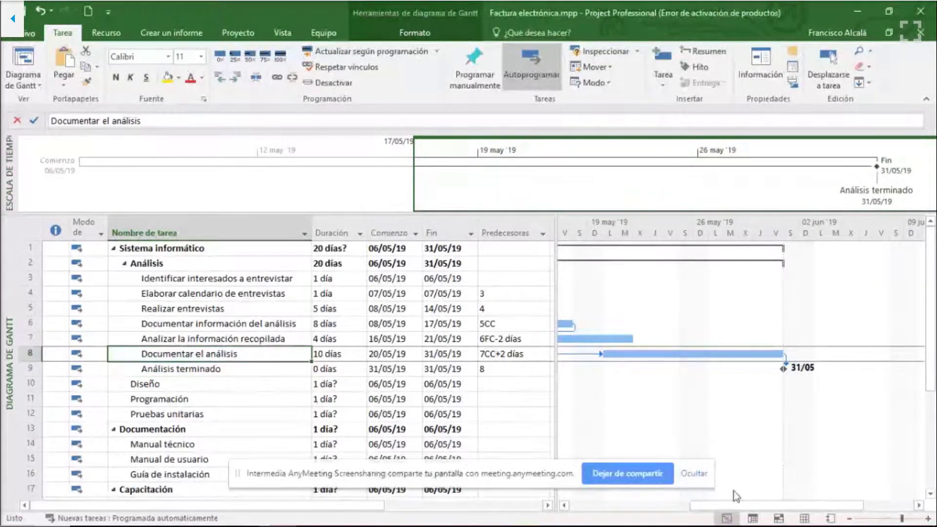
{"action": "left_click_drag", "start_coordinate": [739, 508], "coordinate": [614, 506]}
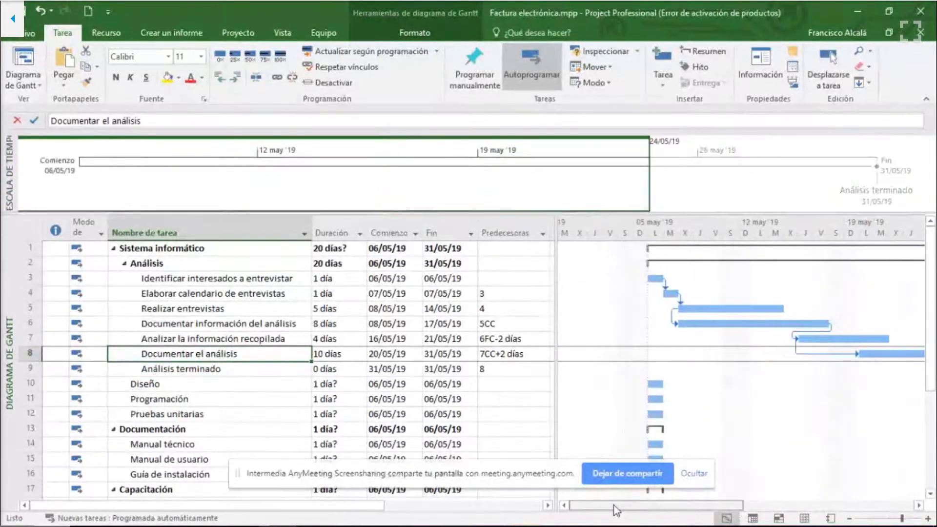
{"action": "left_click", "coordinate": [324, 264]}
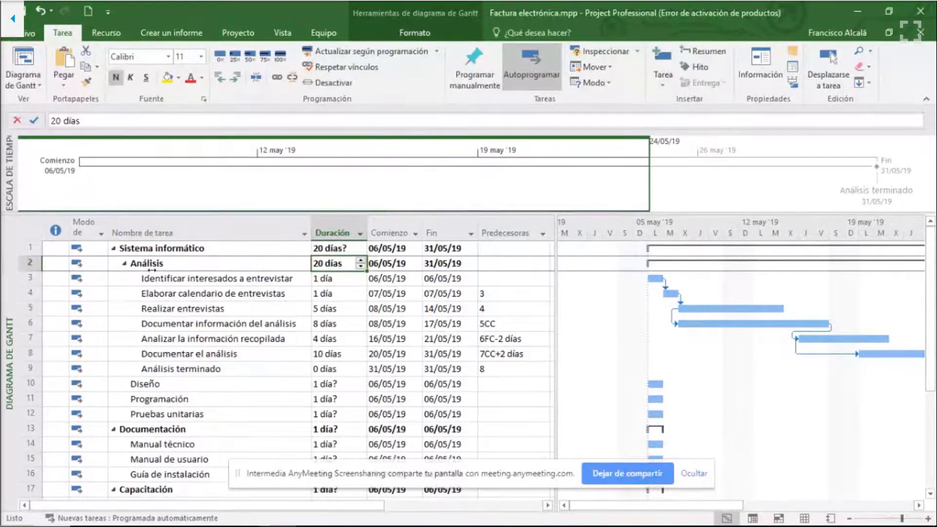
{"action": "key", "text": "shift+Tab"}
{"action": "left_click", "coordinate": [340, 263]}
{"action": "left_click_drag", "start_coordinate": [394, 282], "coordinate": [395, 369]}
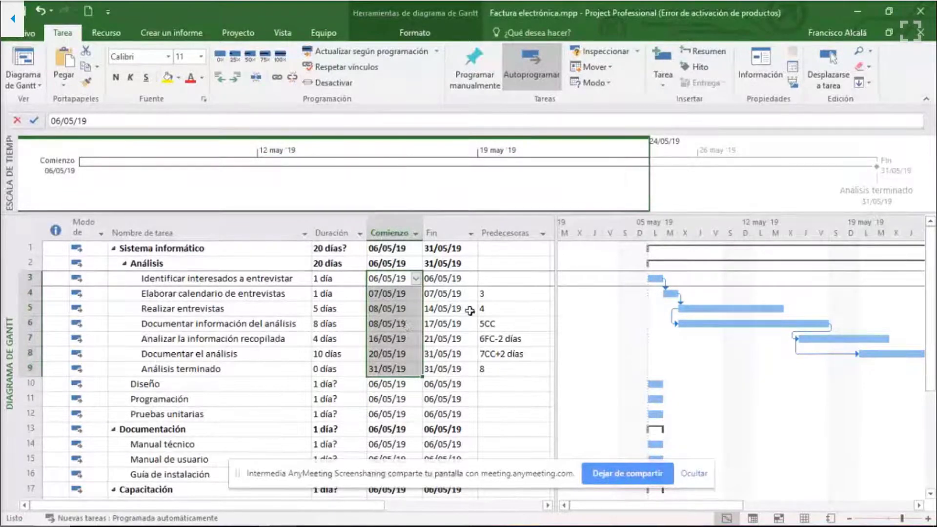
{"action": "left_click_drag", "start_coordinate": [442, 278], "coordinate": [442, 369]}
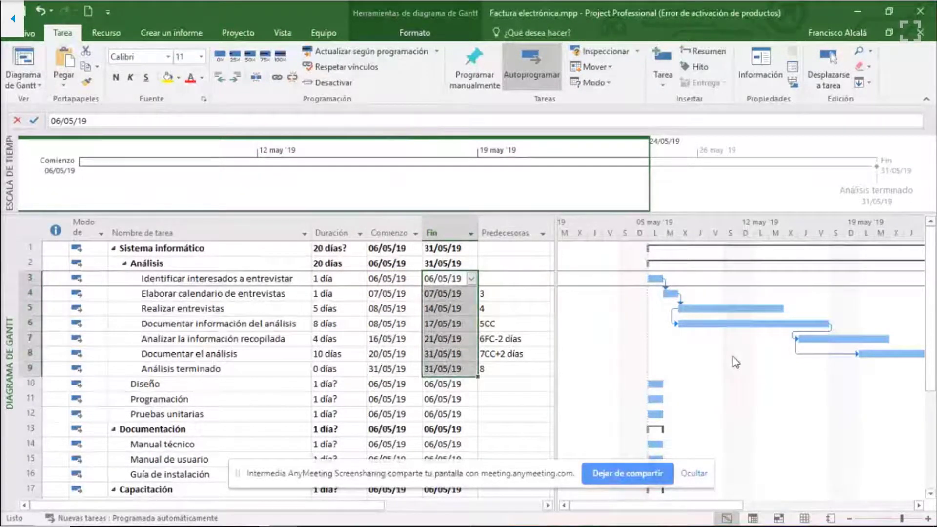
{"action": "left_click", "coordinate": [270, 279]}
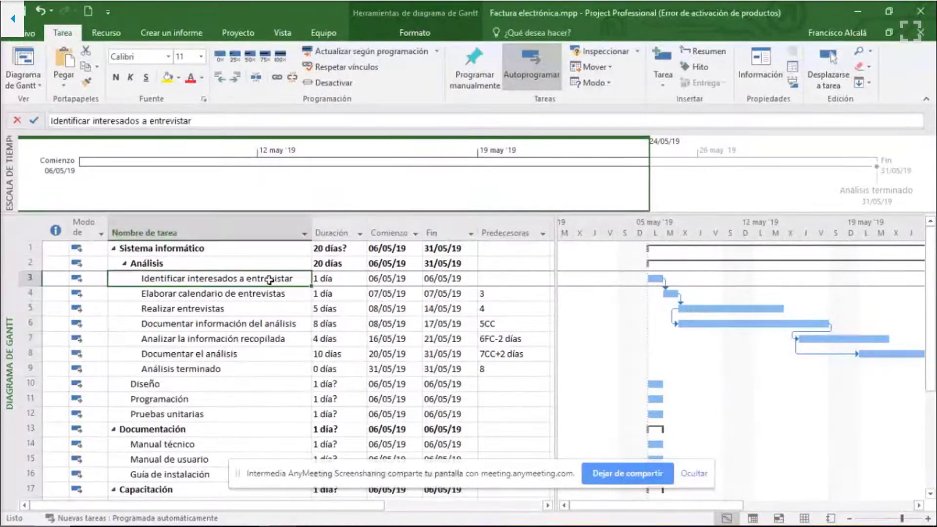
{"action": "left_click_drag", "start_coordinate": [270, 279], "coordinate": [261, 370]}
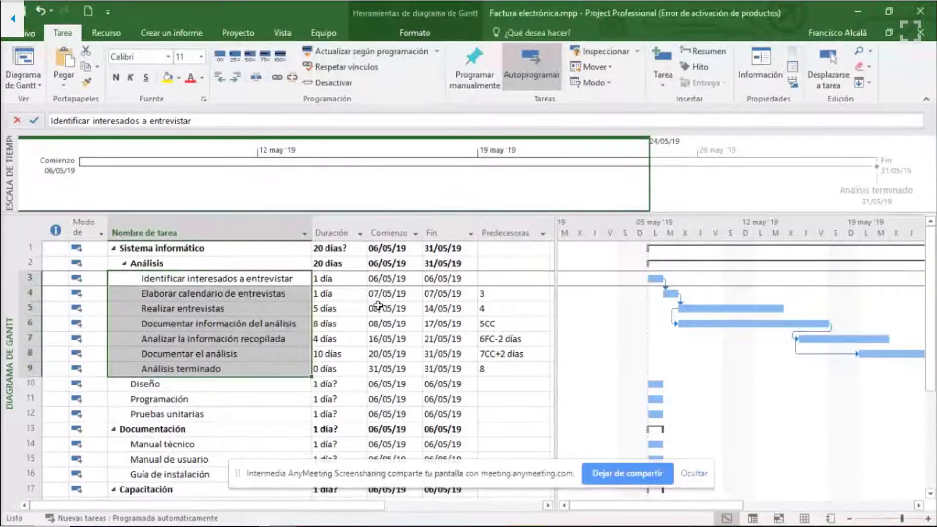
- Check the start dates of "Identificar interesados a entrevistar", "Elaborar calendario de entrevistas" and "Realizar entrevistas"
{"action": "left_click", "coordinate": [412, 282]}
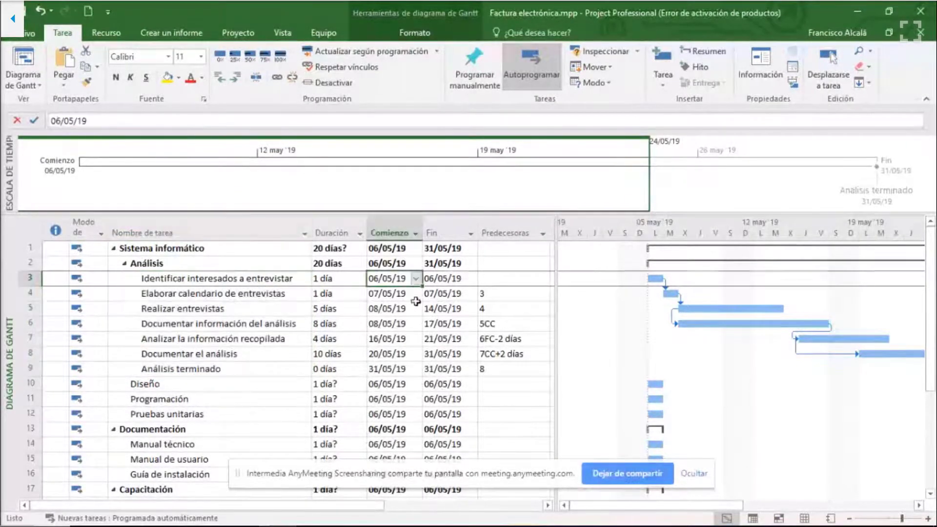
{"action": "left_click", "coordinate": [415, 298]}
{"action": "left_click", "coordinate": [412, 311]}
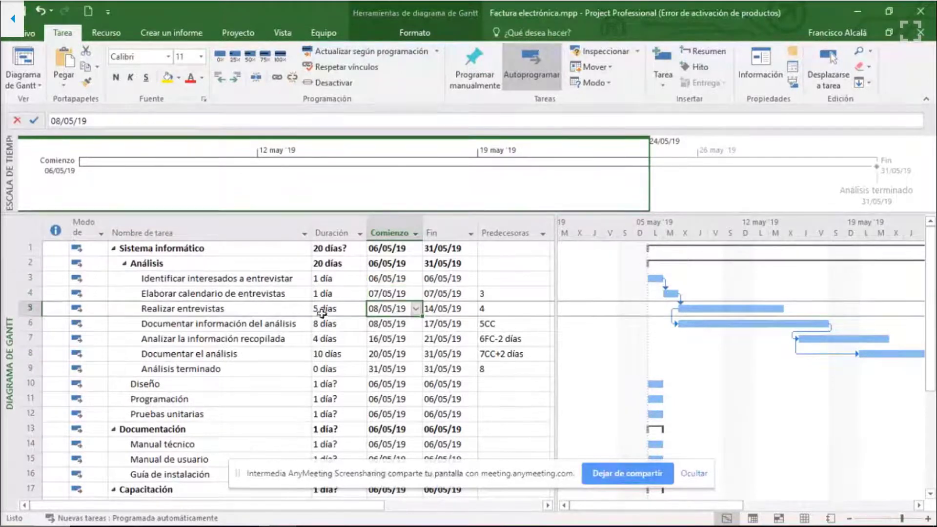
{"action": "left_click", "coordinate": [383, 280]}
{"action": "left_click", "coordinate": [386, 309]}
{"action": "mouse_move", "coordinate": [417, 524]}
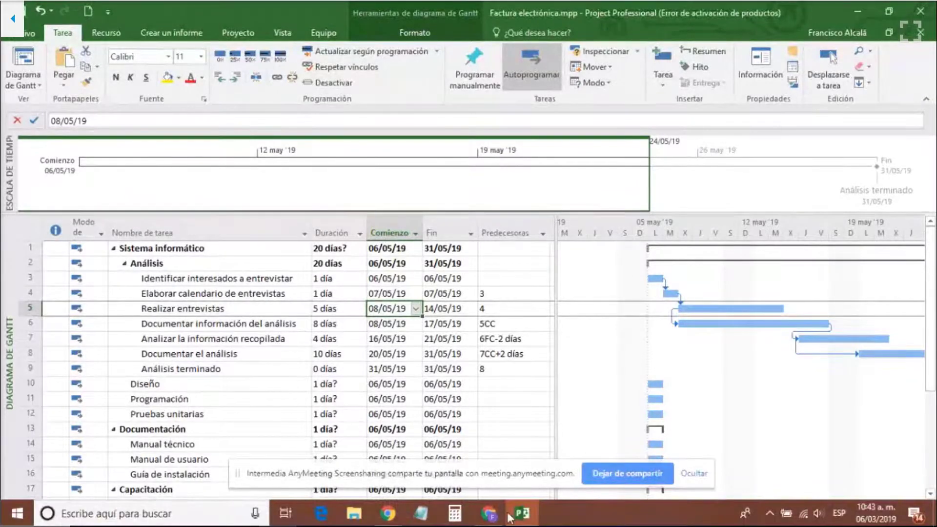